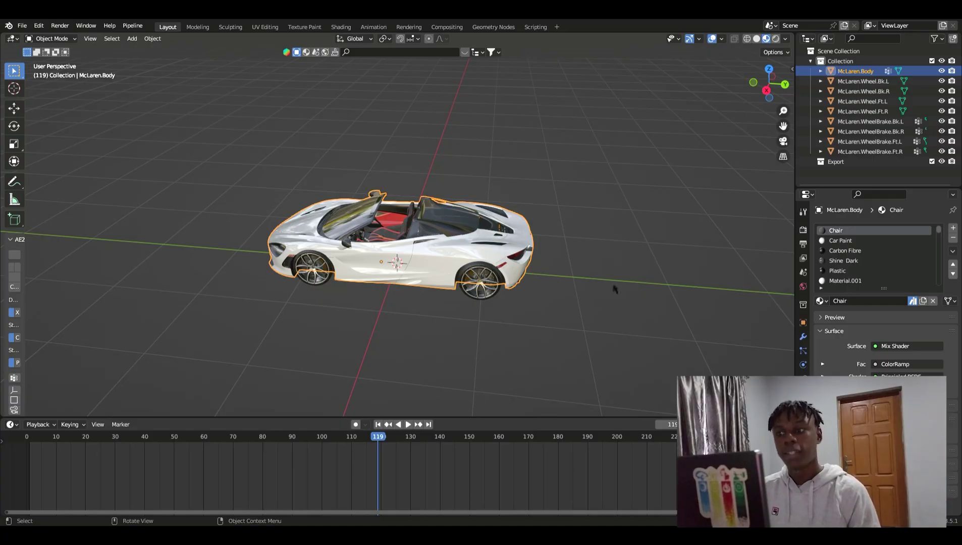
Step: Select the front-left wheel and test-move it to confirm it is a separate part
middle_drag(509, 277, 543, 236)
click(624, 238)
scroll(546, 259, up, 4)
scroll(545, 237, up, 2)
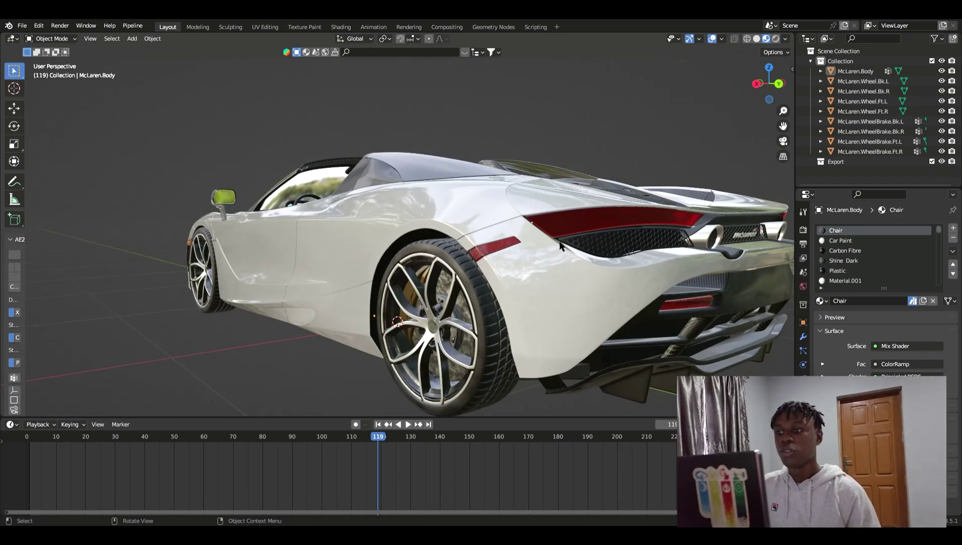
scroll(560, 246, down, 3)
middle_drag(560, 245, 467, 271)
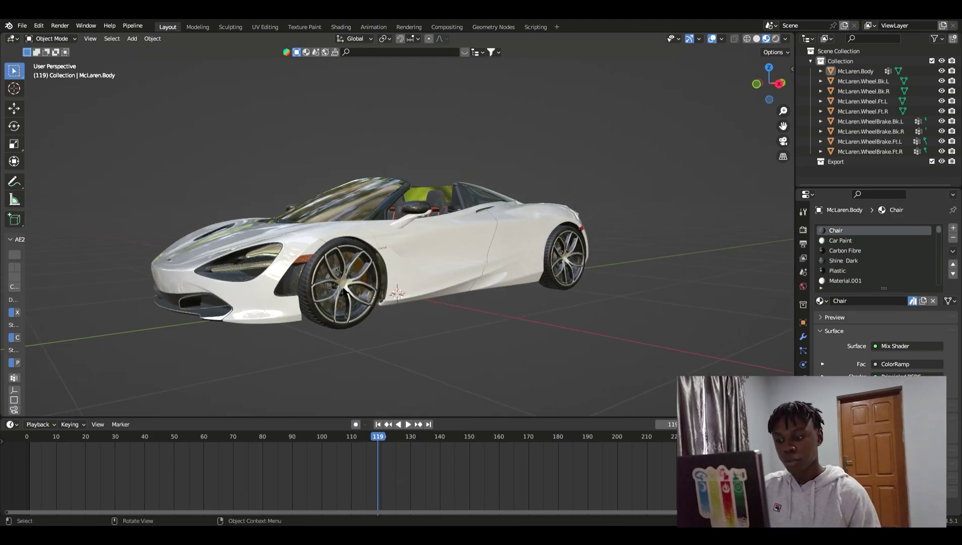
click(344, 289)
key(g)
key(Escape)
key(g)
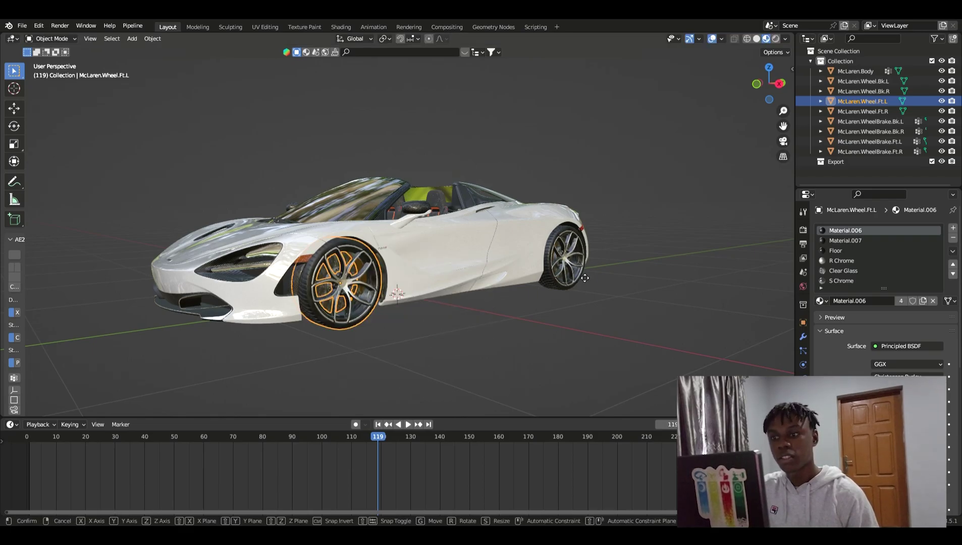
click(586, 273)
Step: Test-grab the rear-left wheel and the car body, cancelling each move
click(566, 249)
key(g)
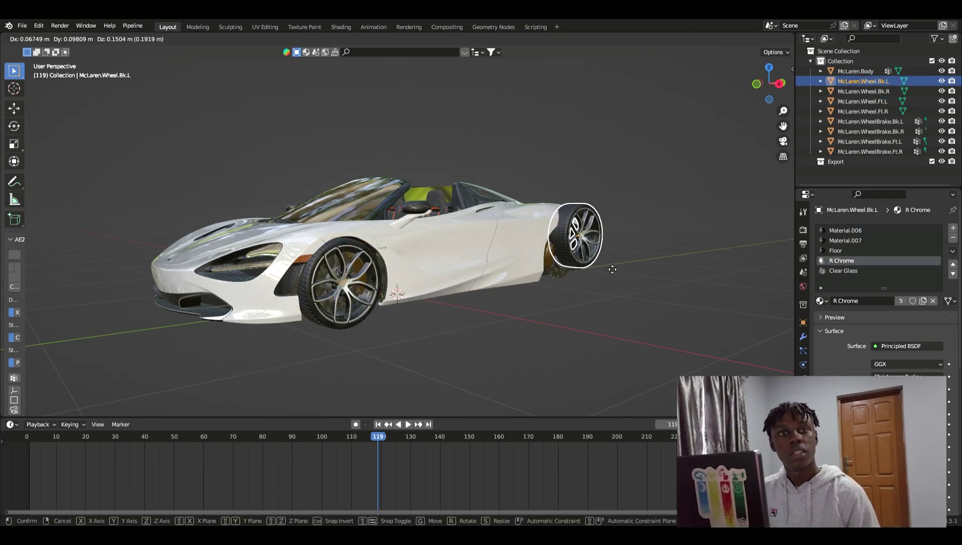
key(Escape)
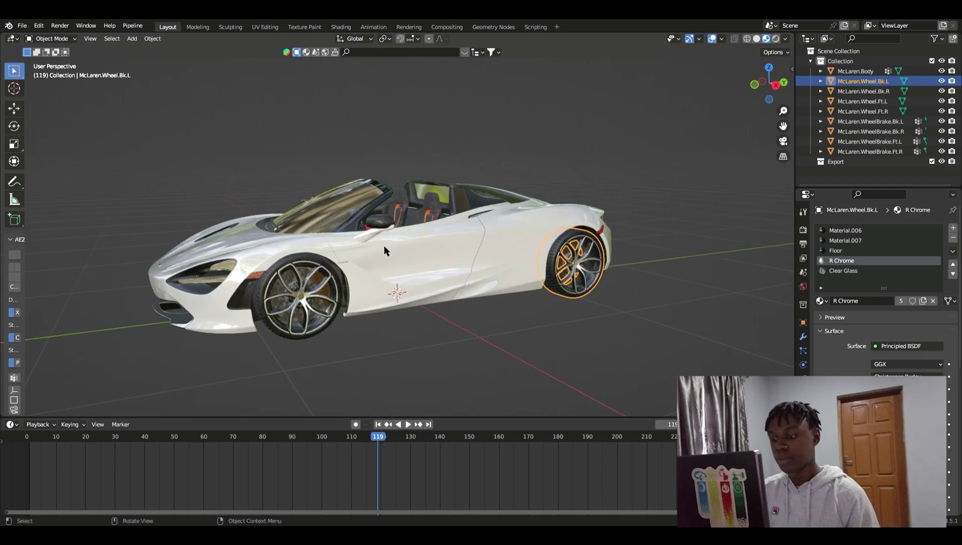
click(383, 245)
key(g)
key(Escape)
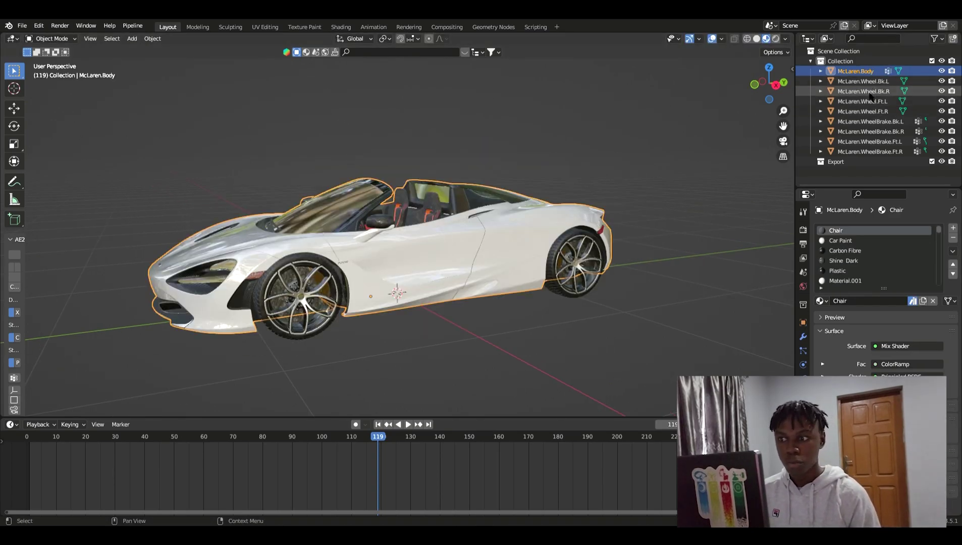
Step: Select all the car's parts (body, wheels, brakes) with A
middle_drag(461, 236, 448, 235)
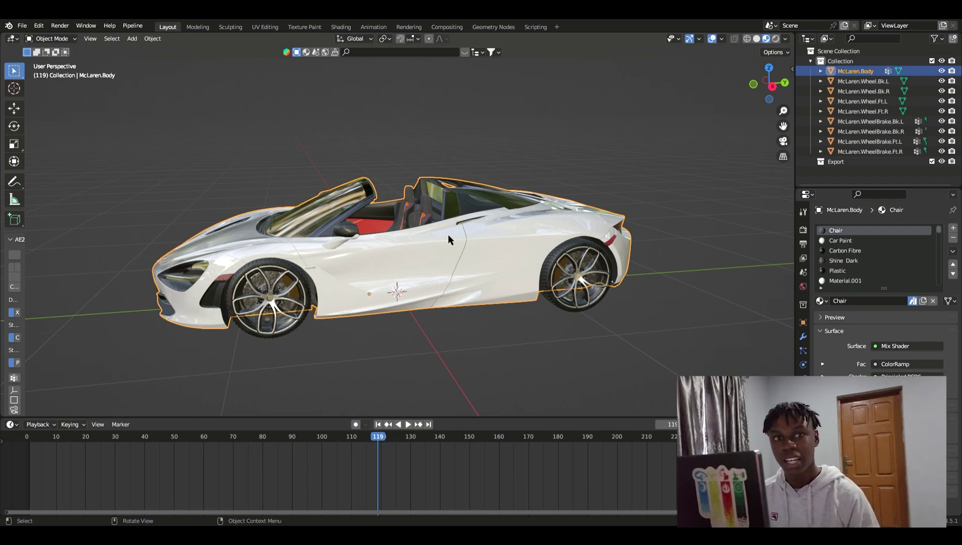
middle_drag(548, 212, 542, 233)
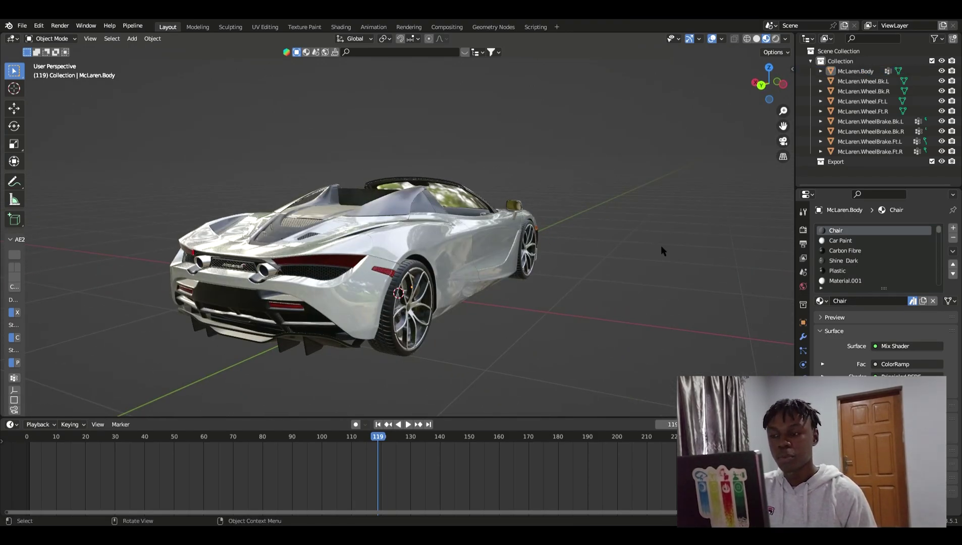
middle_drag(628, 262, 609, 243)
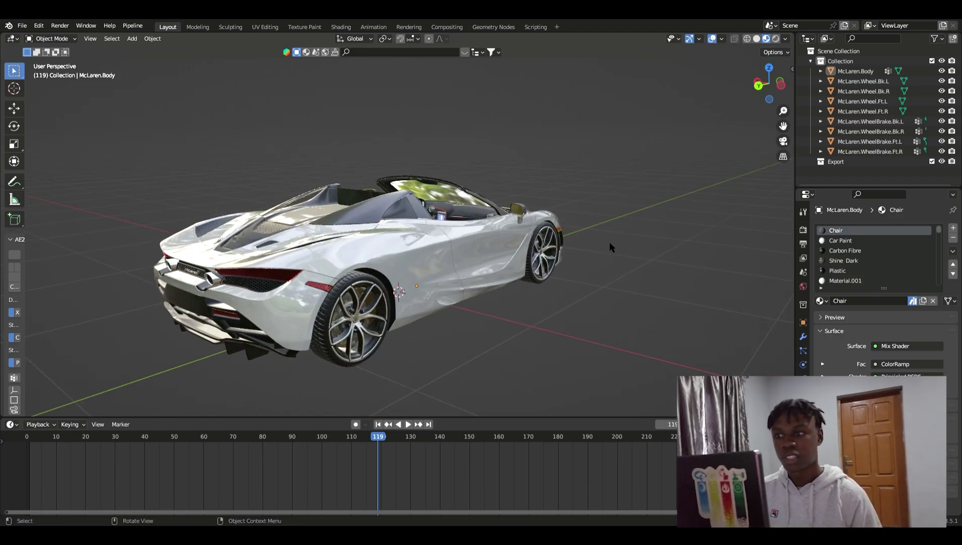
middle_drag(581, 242, 515, 253)
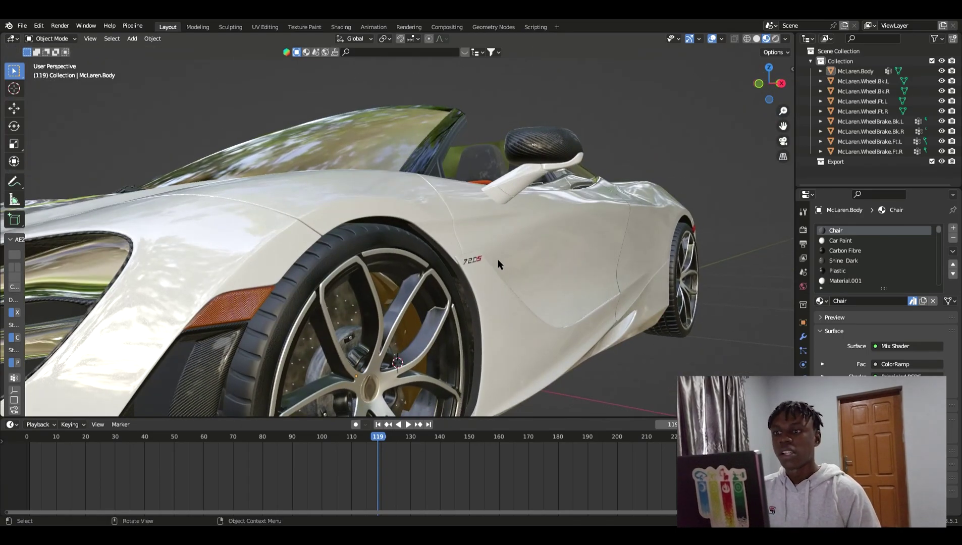
scroll(555, 232, down, 6)
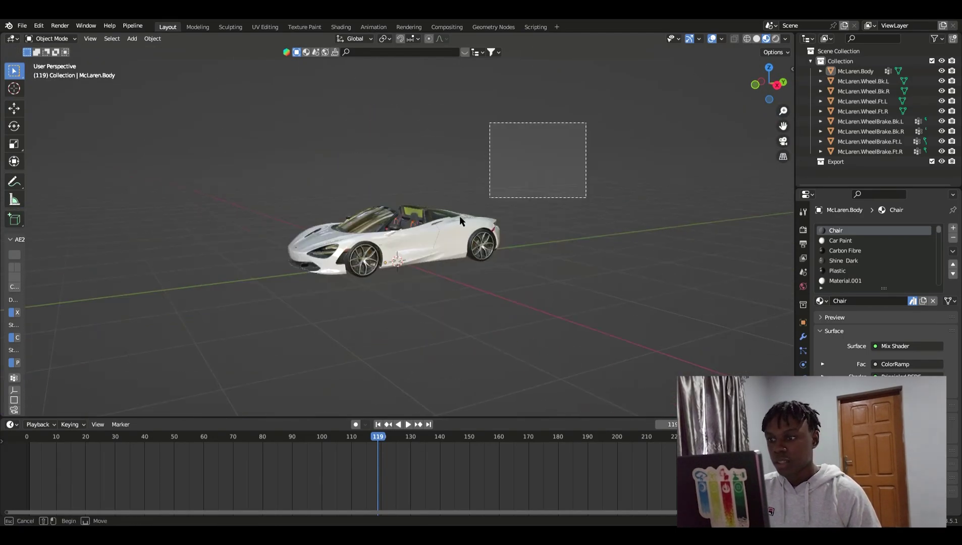
scroll(459, 216, up, 1)
key(a)
middle_drag(427, 222, 486, 236)
Step: Rig the selected McLaren with Rig Vehicle! in the Launch Control sidebar
key(n)
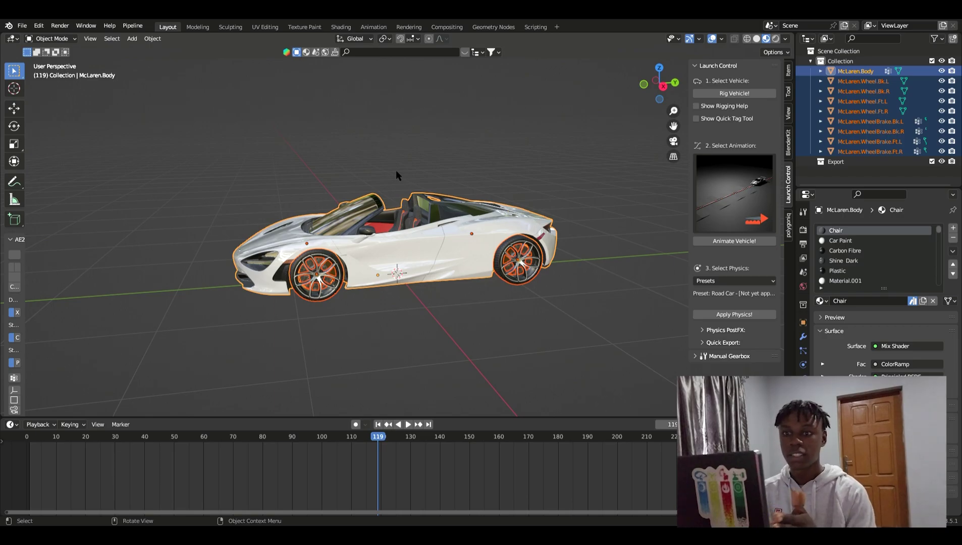
click(727, 94)
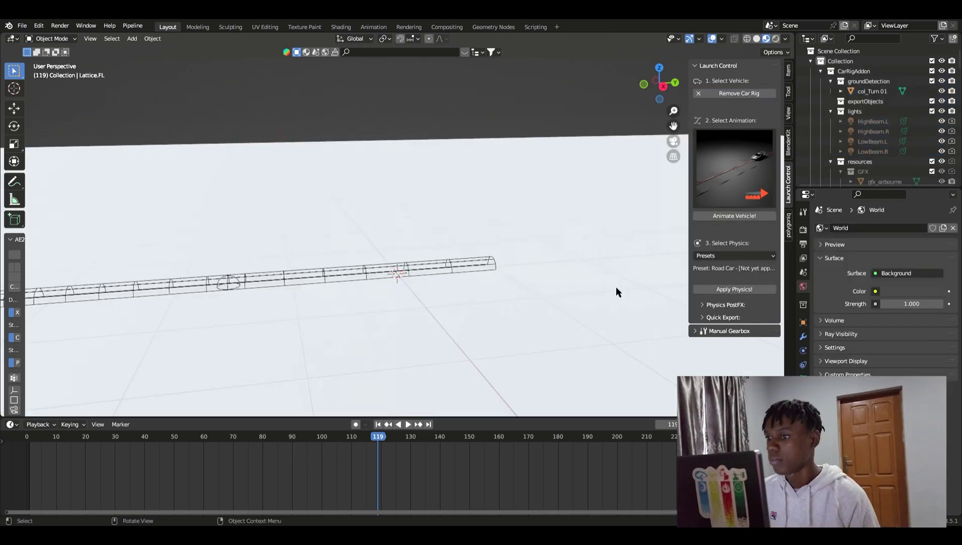
middle_drag(616, 292, 332, 431)
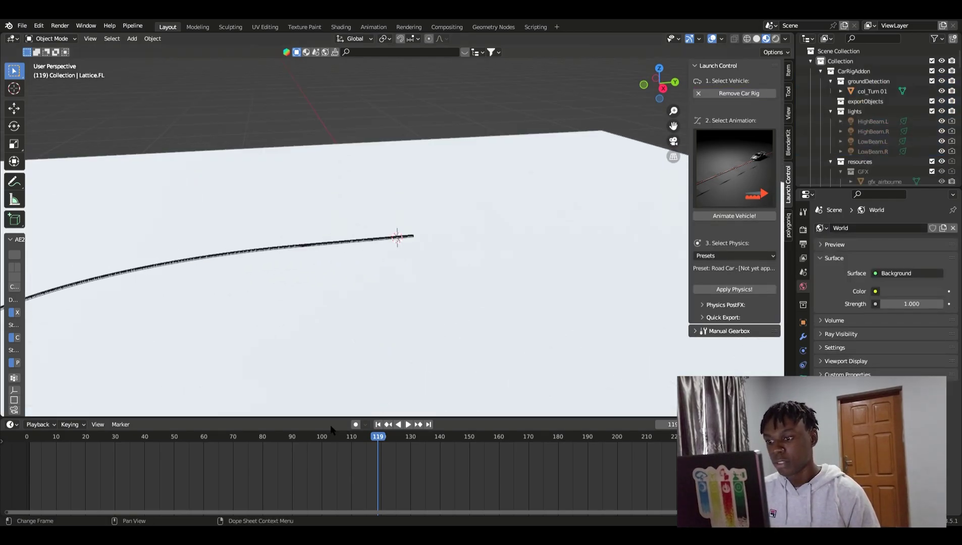
Step: Scrub the timeline back to frame 1 and select the CarRig
drag(154, 438, 29, 442)
middle_drag(389, 212, 468, 222)
scroll(406, 195, up, 8)
click(461, 226)
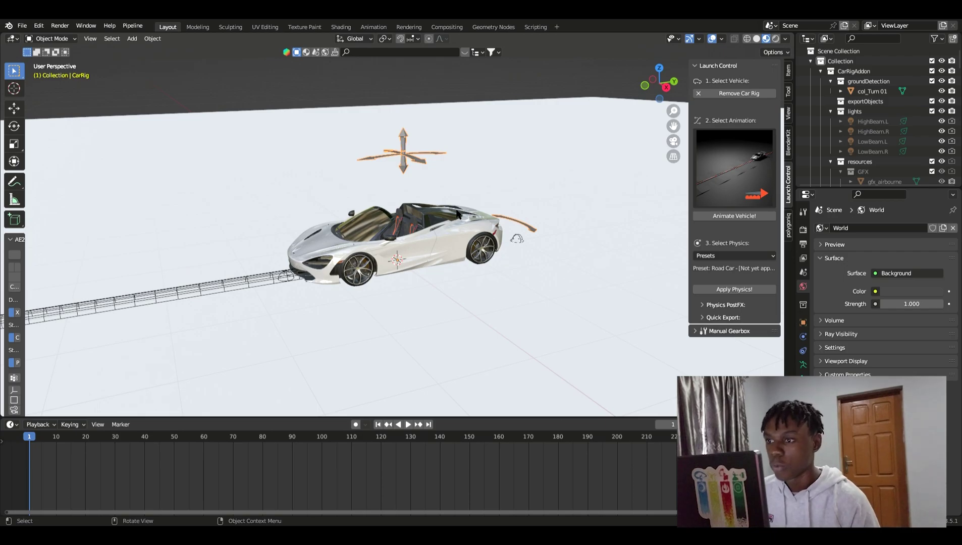
middle_drag(455, 215, 459, 220)
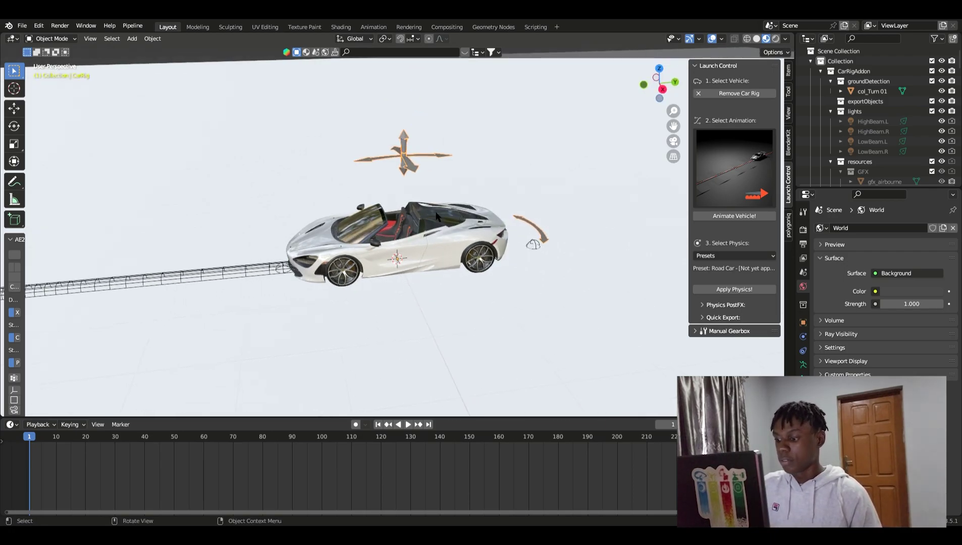
key(ctrl+Tab)
click(427, 176)
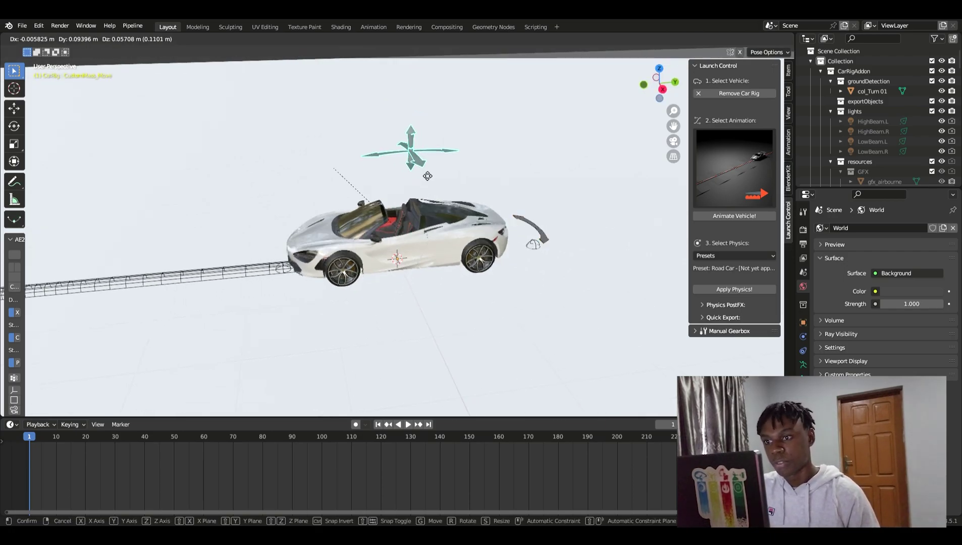
click(529, 232)
key(g)
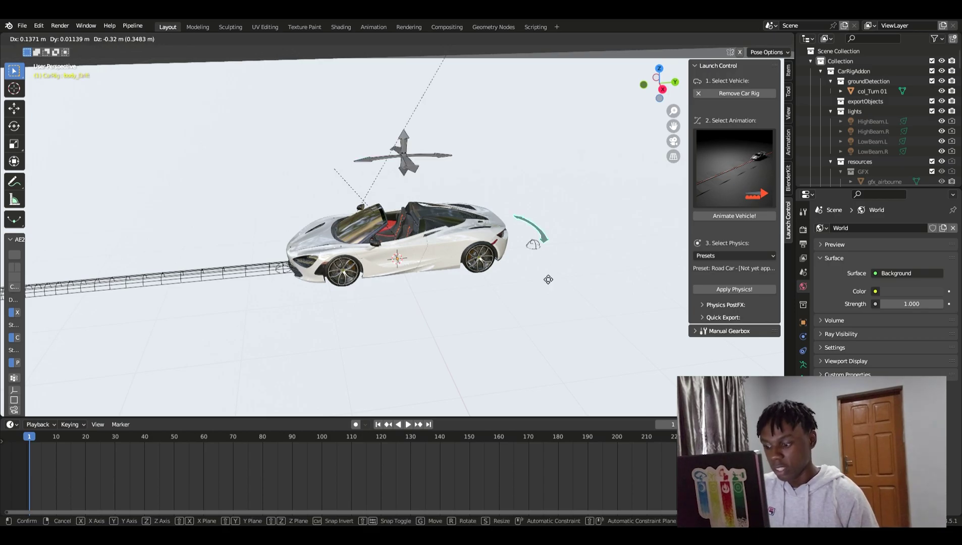
key(r)
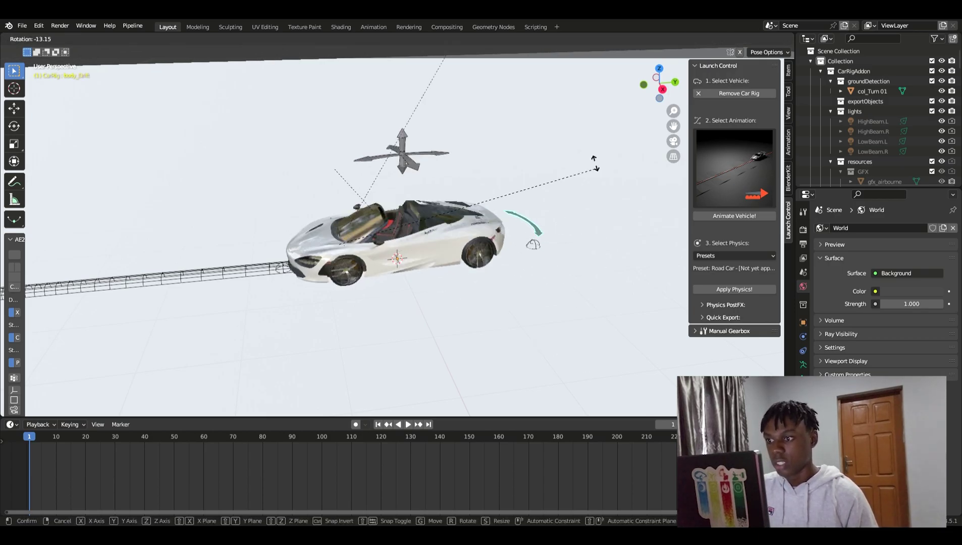
click(493, 239)
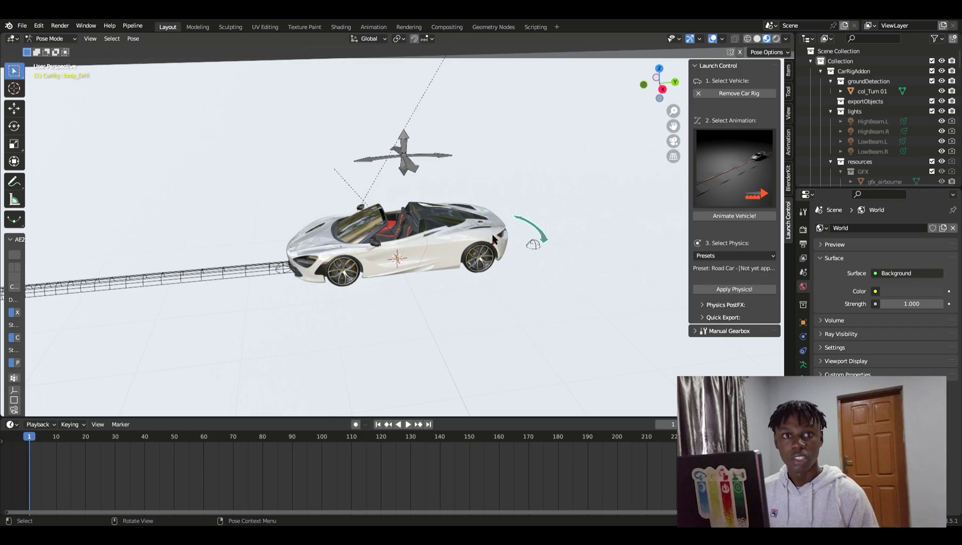
key(ctrl+Tab)
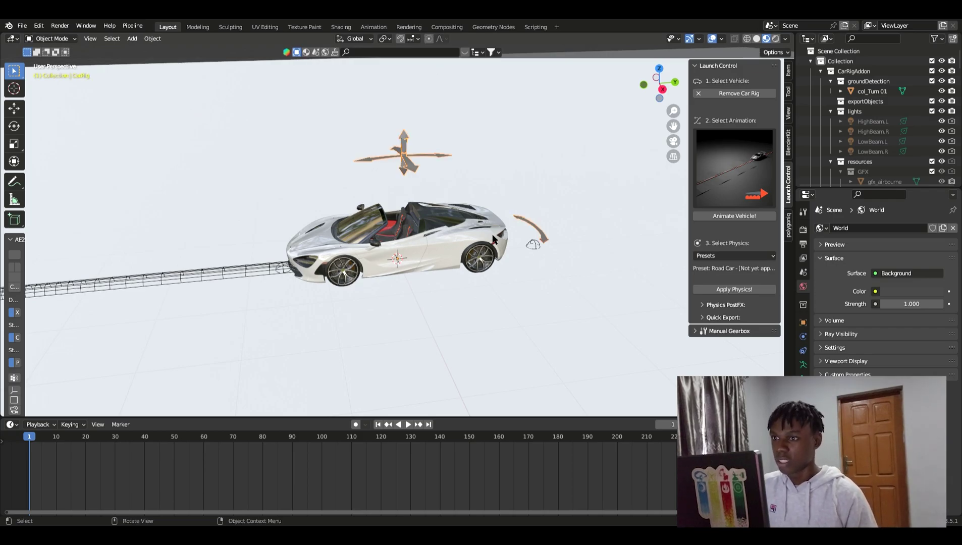
middle_drag(494, 239, 569, 149)
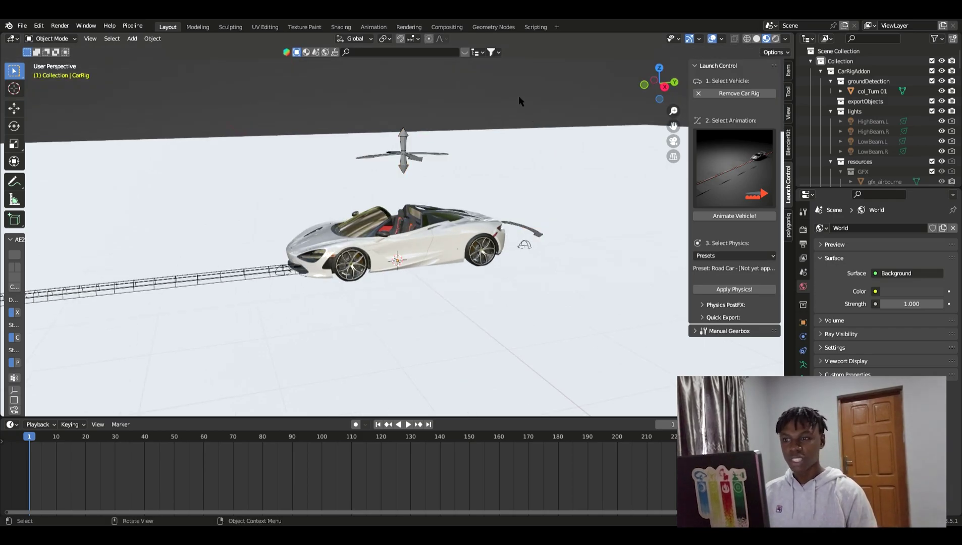
Step: Pick the Drift 01 preset from the Select Animation gallery
middle_drag(558, 157, 596, 146)
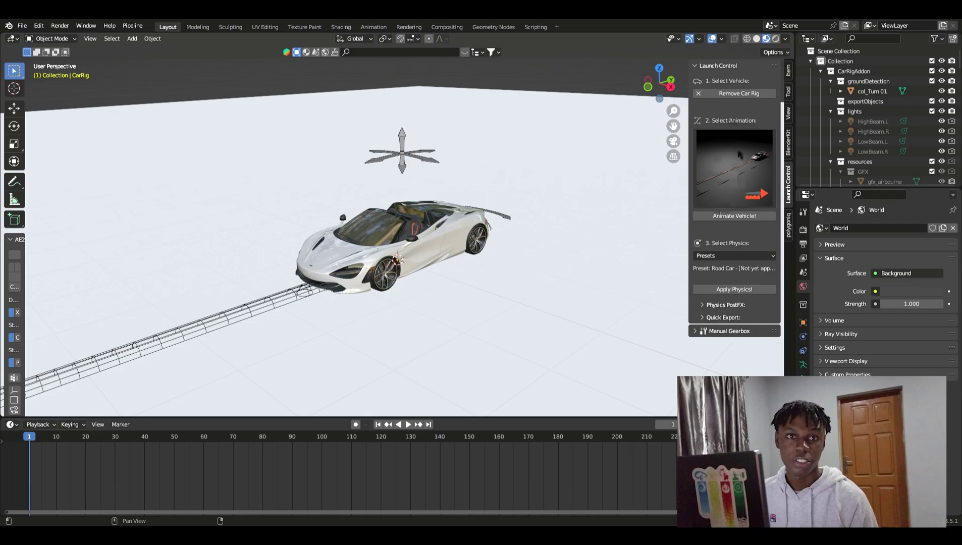
click(739, 156)
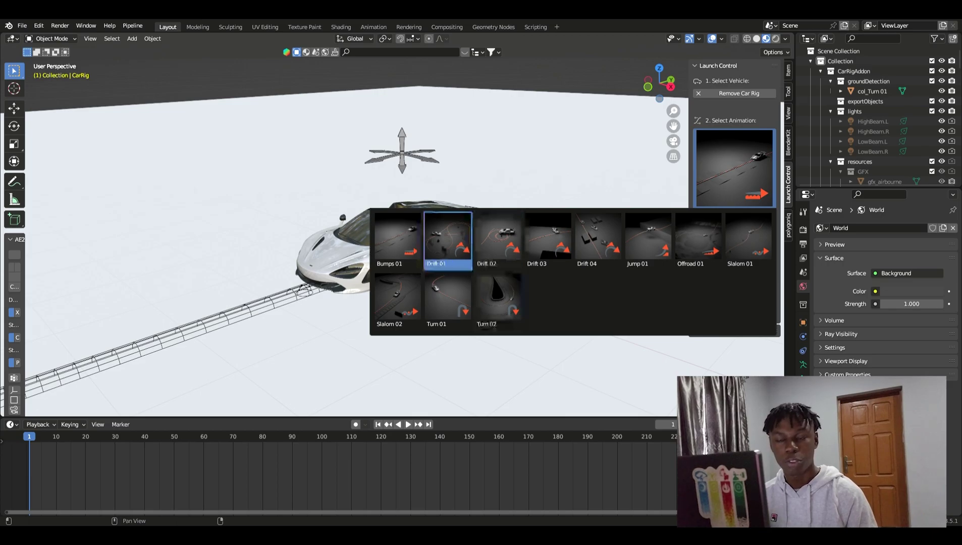
click(441, 245)
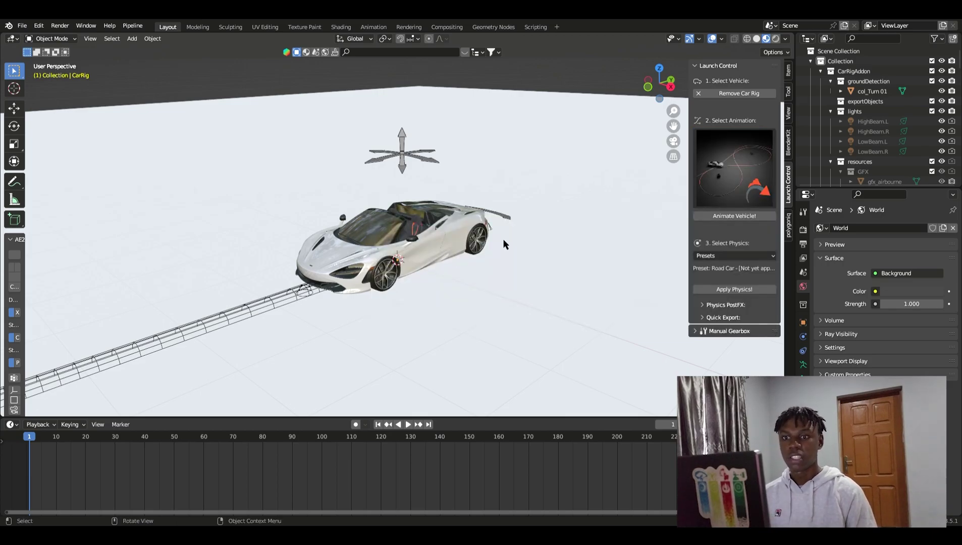
Step: Generate the Drift 01 animation with Animate Vehicle! and view the figure-eight path
click(756, 216)
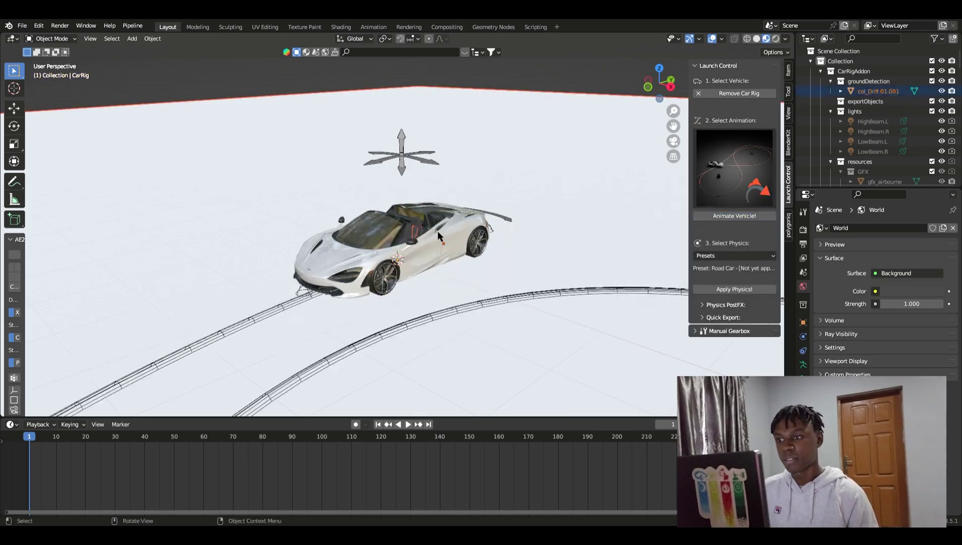
scroll(437, 234, down, 5)
middle_drag(463, 260, 485, 281)
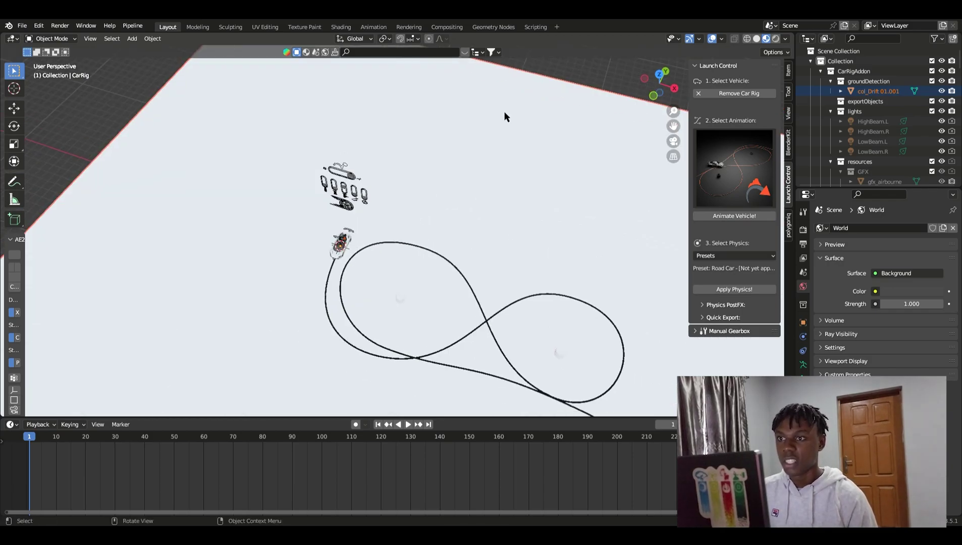
click(554, 102)
middle_drag(553, 103, 502, 229)
Step: Play the drift animation through, then pause it
key(space)
scroll(457, 260, up, 5)
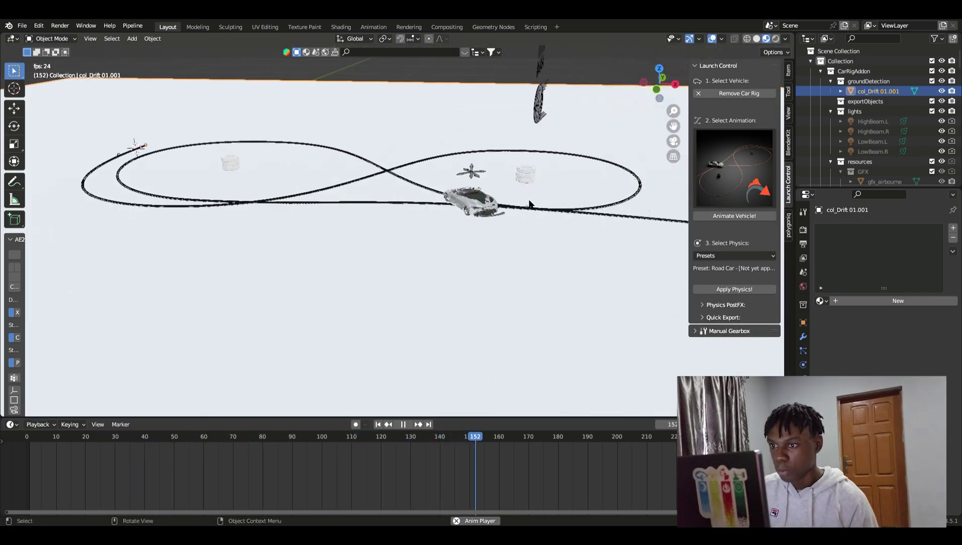
key(space)
scroll(535, 201, up, 5)
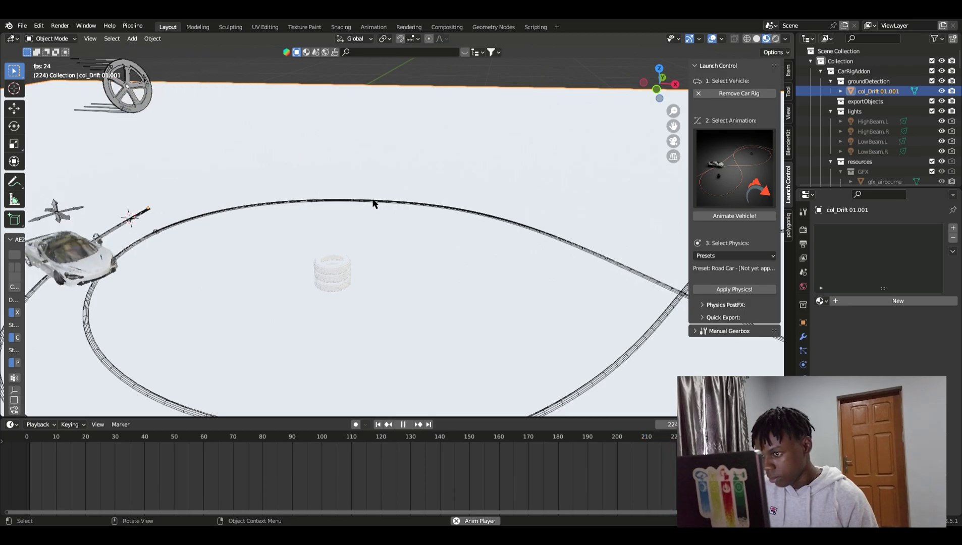
scroll(363, 225, down, 6)
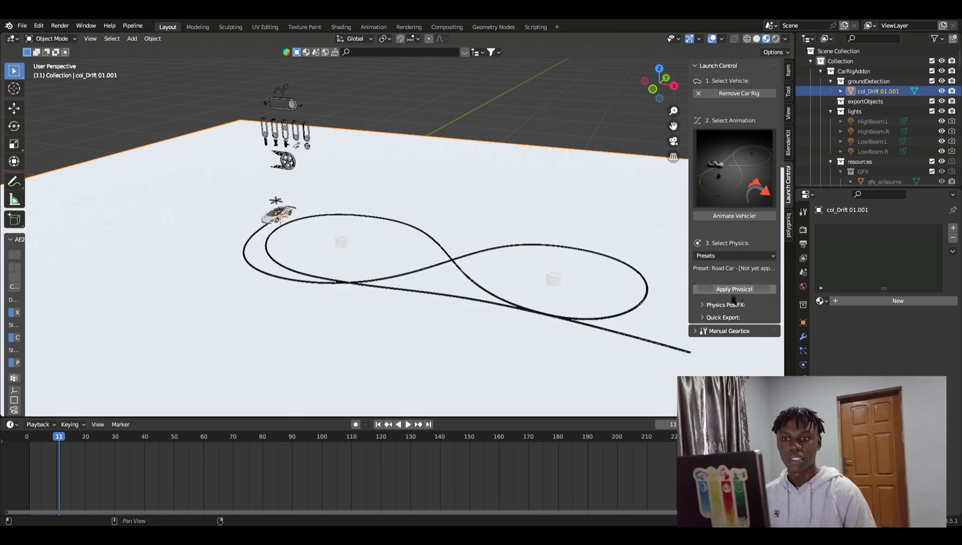
Step: Expand Physics PostFX and apply the Road Car physics with Apply Physics!
click(708, 306)
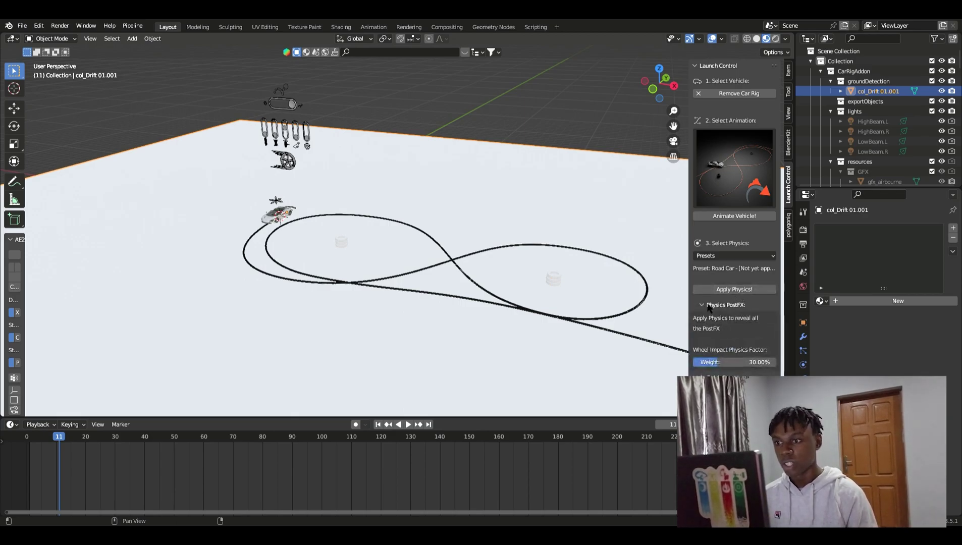
middle_drag(515, 249, 484, 247)
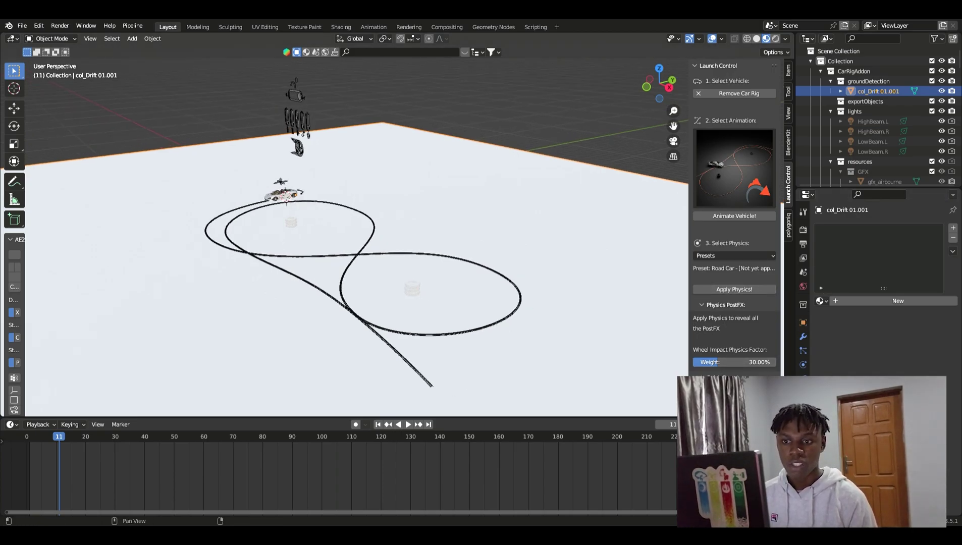
scroll(728, 351, down, 3)
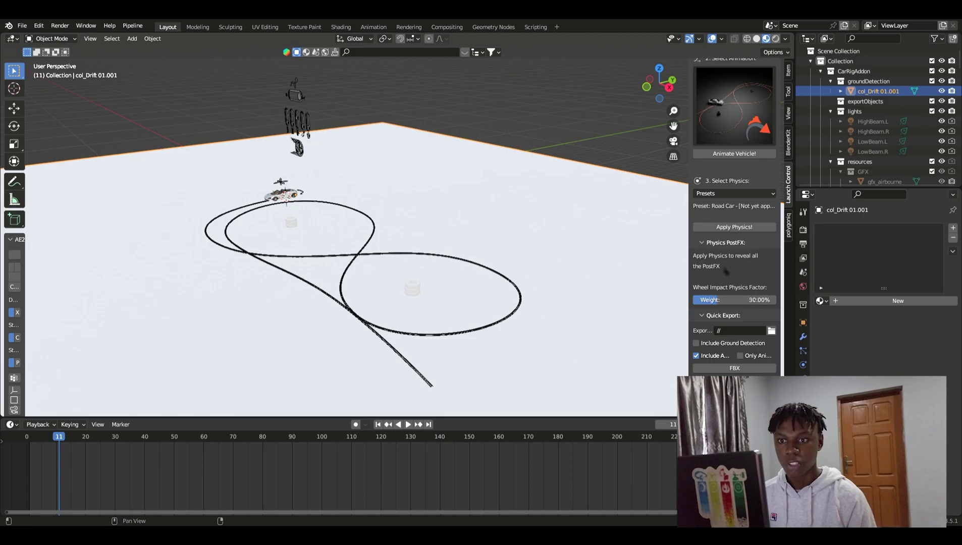
click(733, 228)
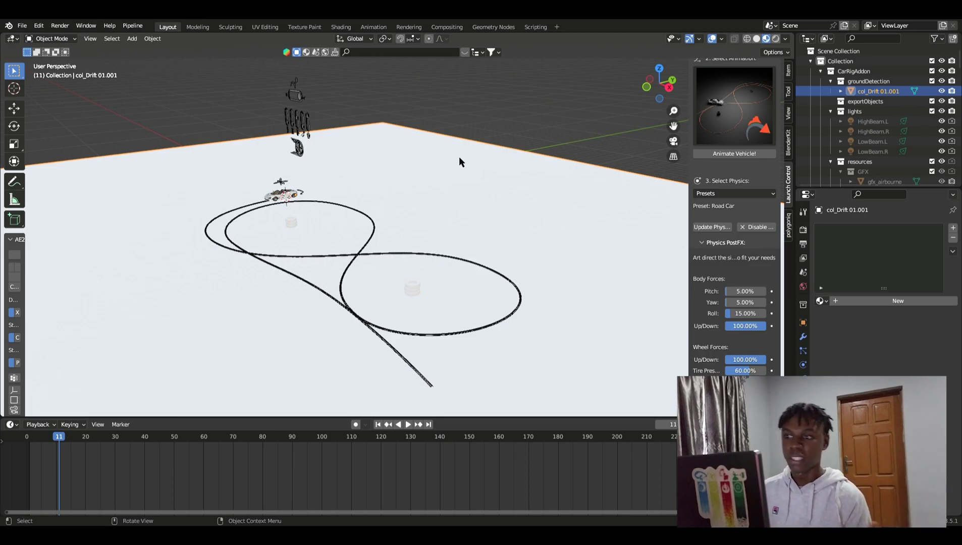
Step: View the track from the top, select the car body, and play the physics drift
key(KP_7)
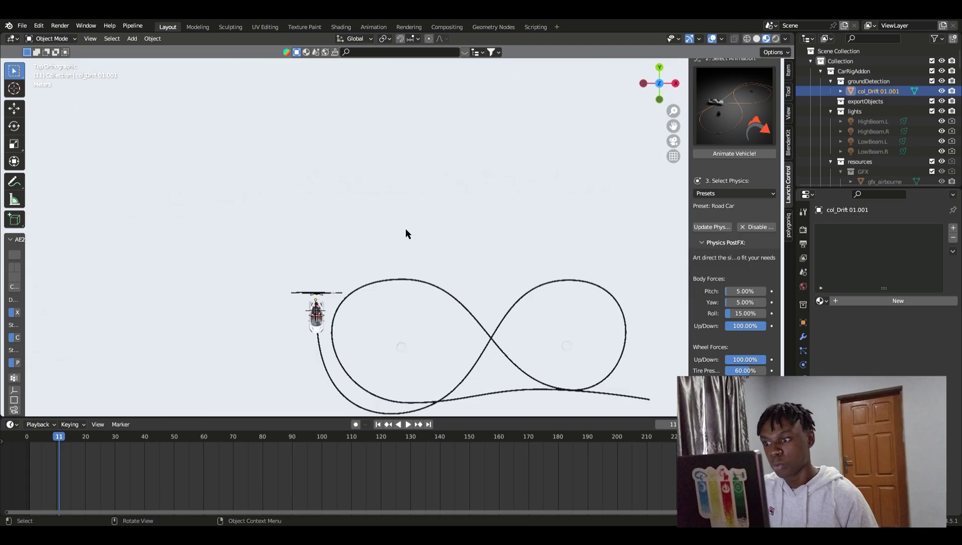
scroll(398, 237, up, 3)
key(space)
key(space)
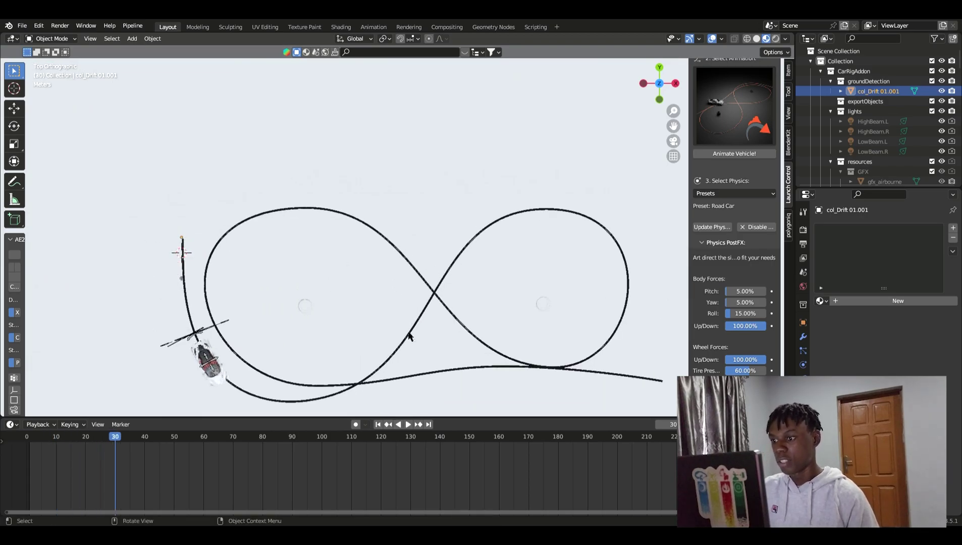
middle_drag(408, 337, 393, 308)
click(150, 322)
middle_drag(298, 311, 564, 251)
key(space)
key(space)
scroll(510, 227, up, 5)
key(space)
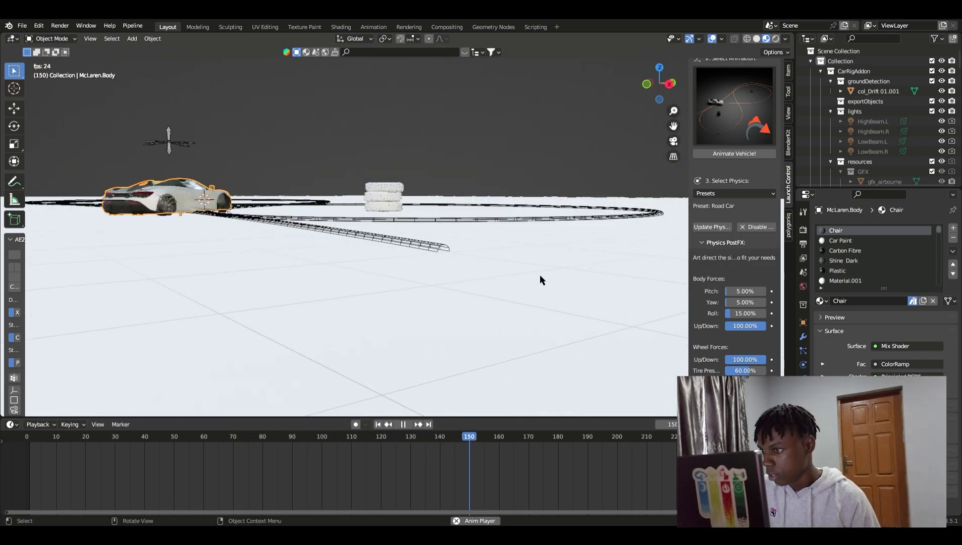
middle_drag(381, 190, 479, 225)
key(space)
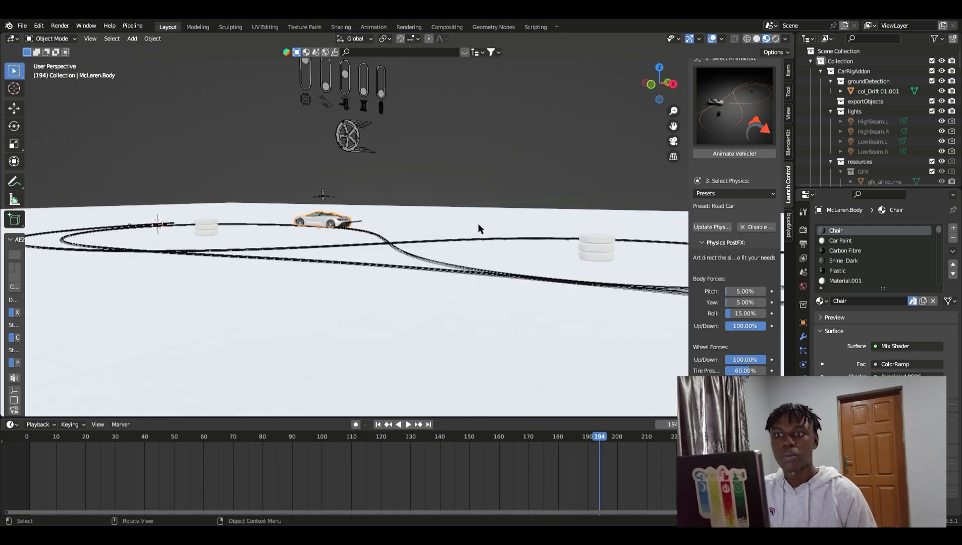
Step: Swap in the Jump 01 animation, generate it, and rewind to frame 26
click(738, 99)
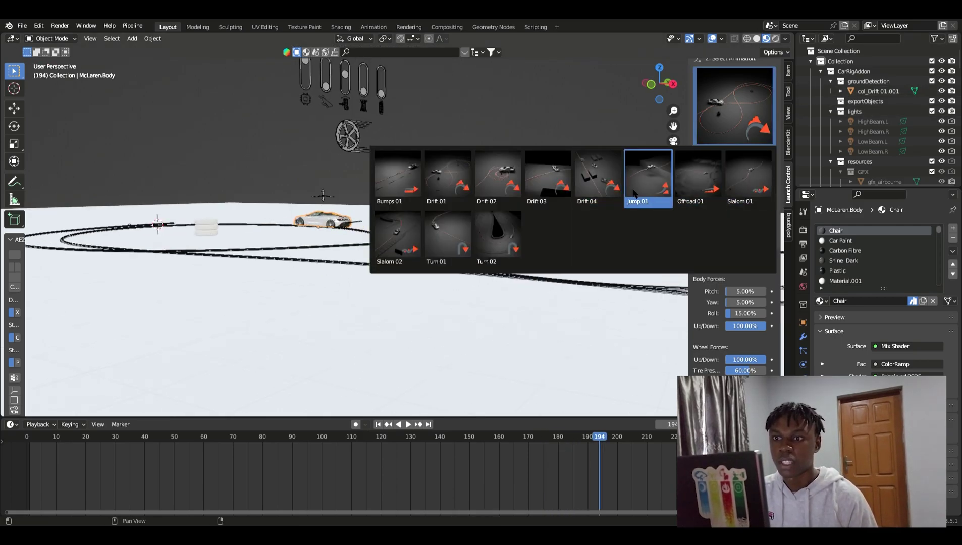
click(651, 174)
click(735, 154)
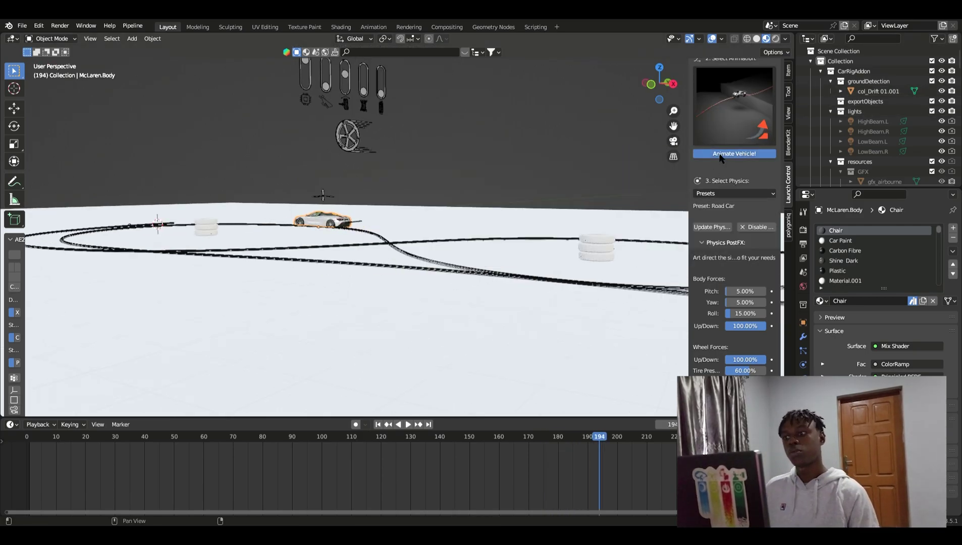
middle_drag(217, 238, 432, 292)
drag(388, 456, 103, 455)
middle_drag(353, 328, 491, 238)
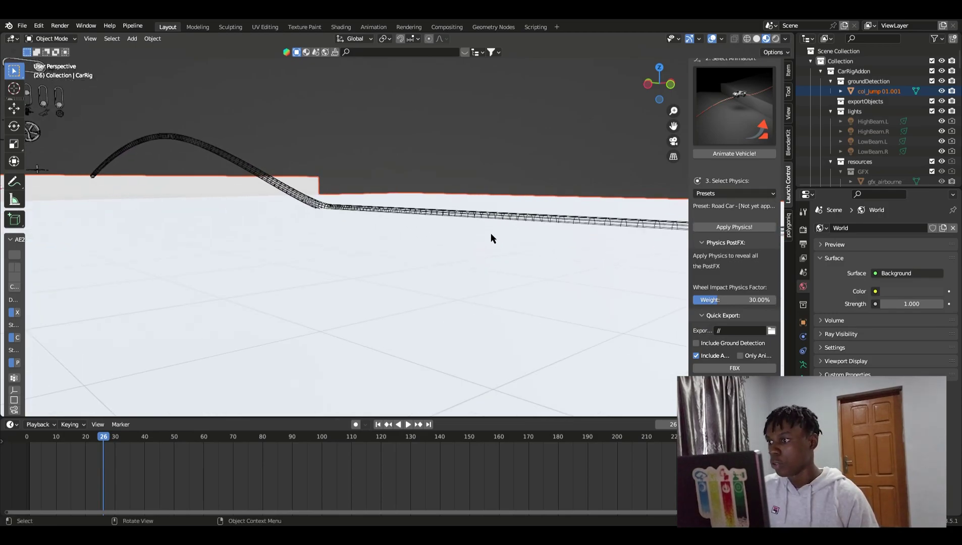
Step: Play the jump briefly, then scrub back to frame 66
key(space)
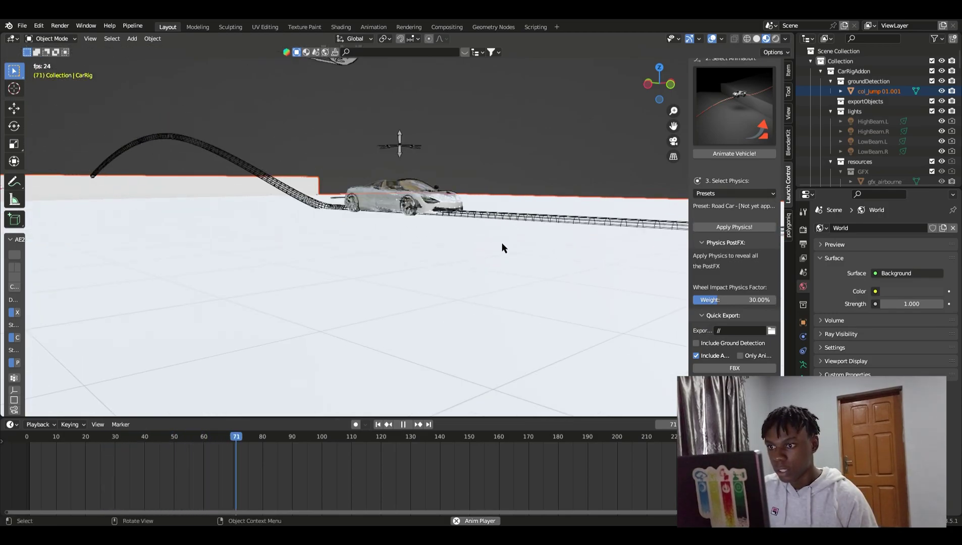
middle_drag(514, 255, 503, 259)
key(space)
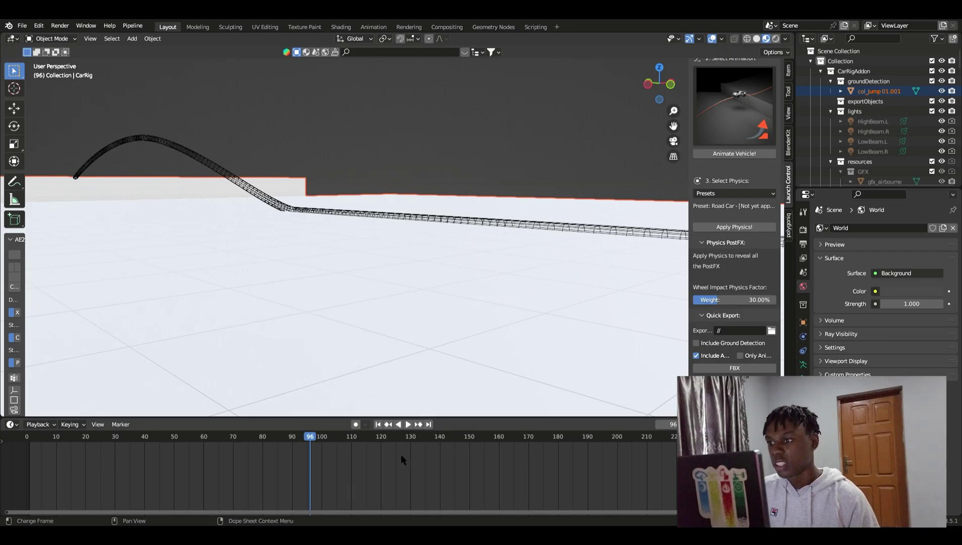
drag(401, 454, 221, 455)
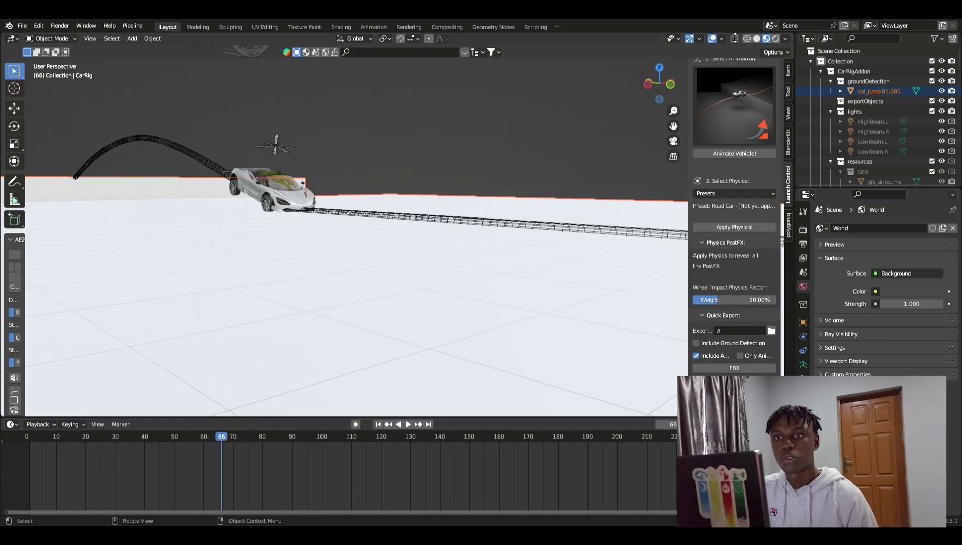
Step: Switch to Solid shading, turn Viewport Overlays off, and replay the jump
click(756, 38)
click(389, 169)
shift+middle_drag(390, 168, 453, 167)
click(712, 38)
click(711, 38)
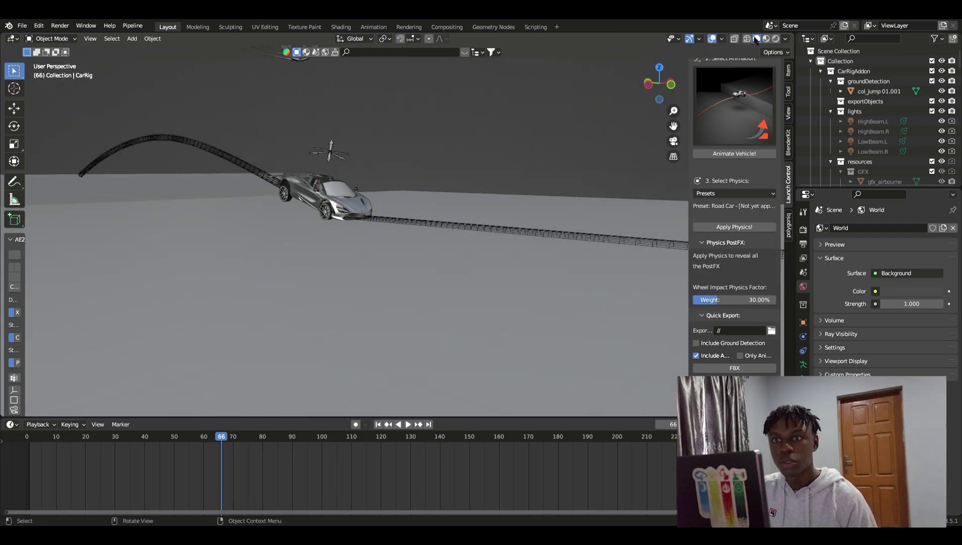
click(712, 38)
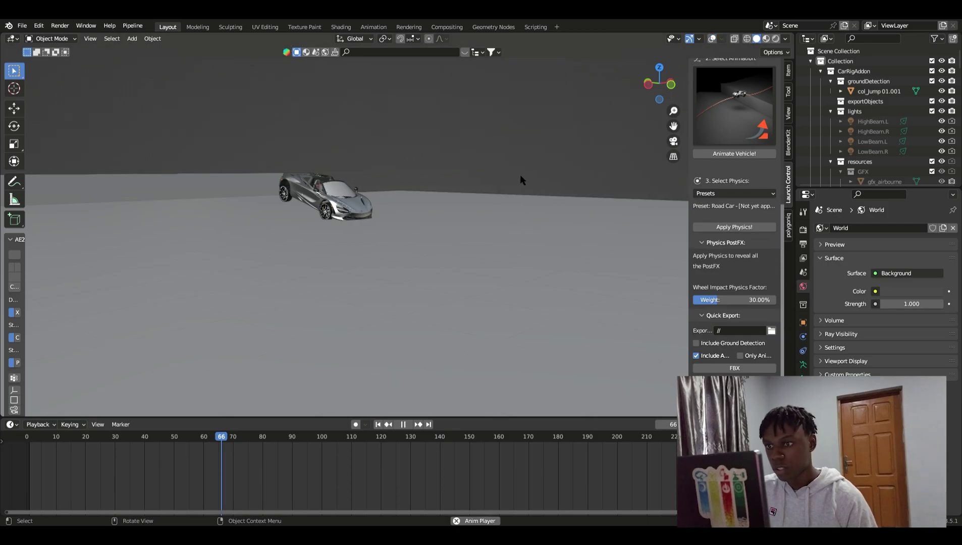
key(space)
ctrl+scroll(457, 238, up, 3)
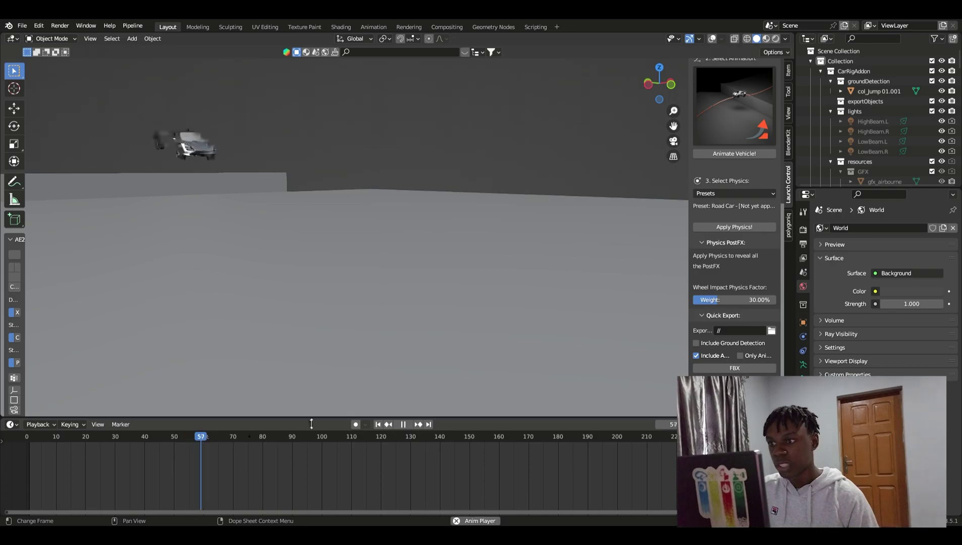
Step: Apply physics to the jumping car and play the jump from about frame 32
click(744, 228)
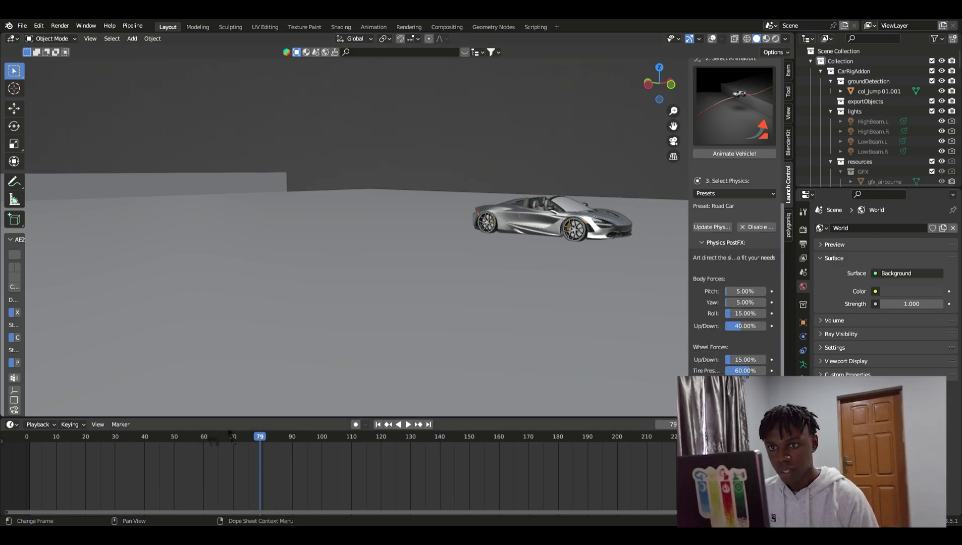
key(space)
click(178, 438)
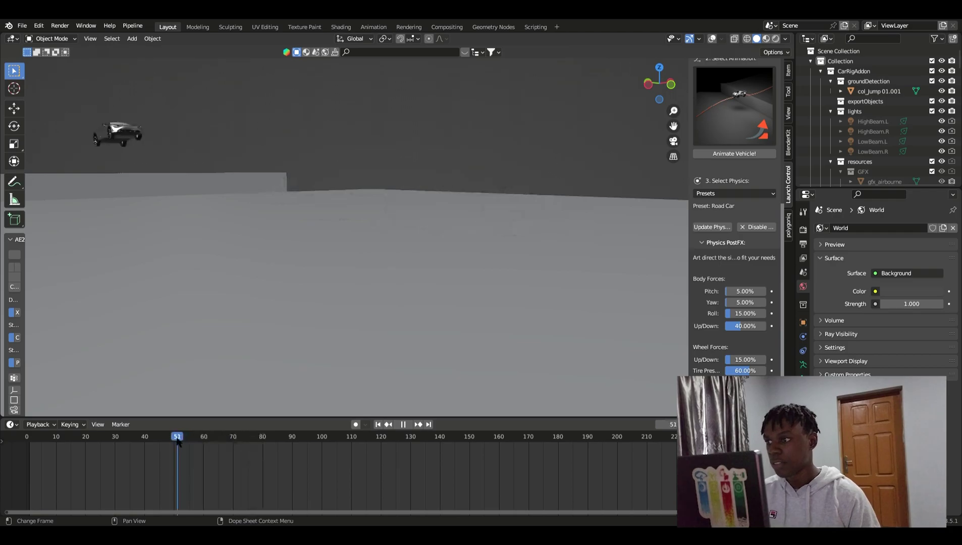
drag(177, 439, 148, 439)
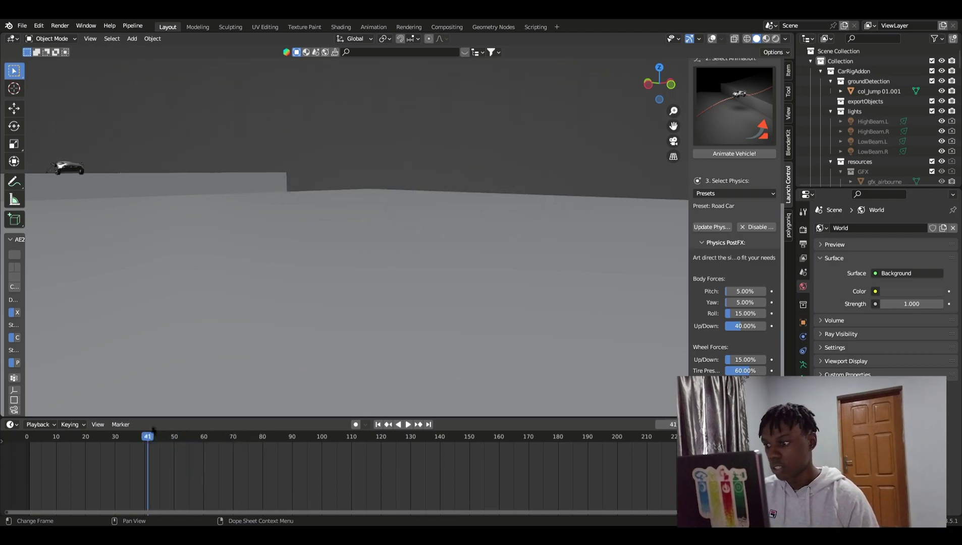
click(122, 439)
key(space)
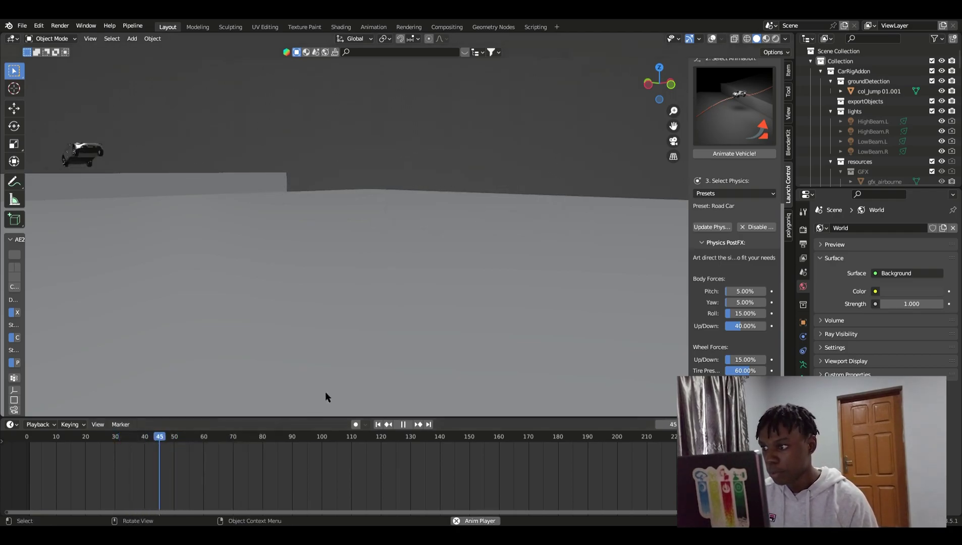
key(space)
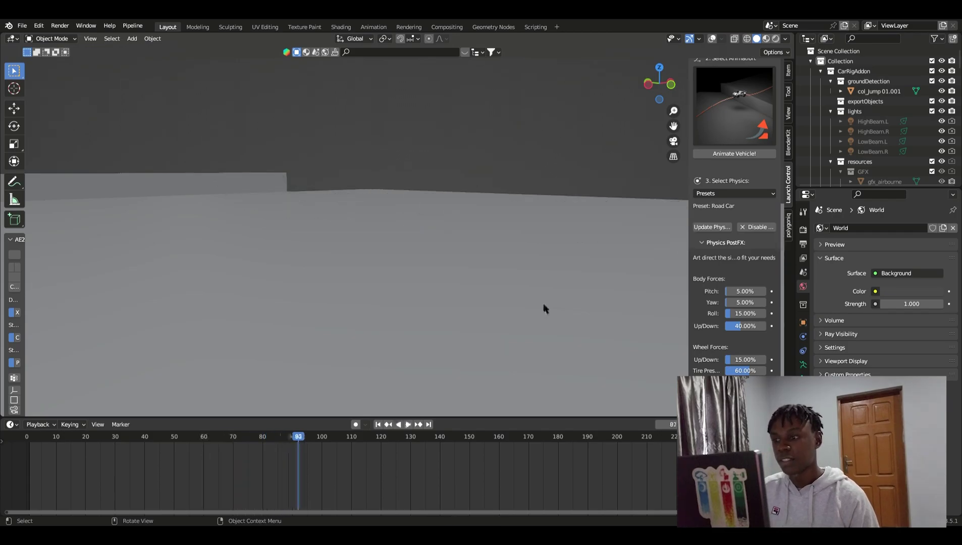
Step: Replay the jump and stop playback at frame 98
key(Left)
middle_drag(590, 251, 536, 274)
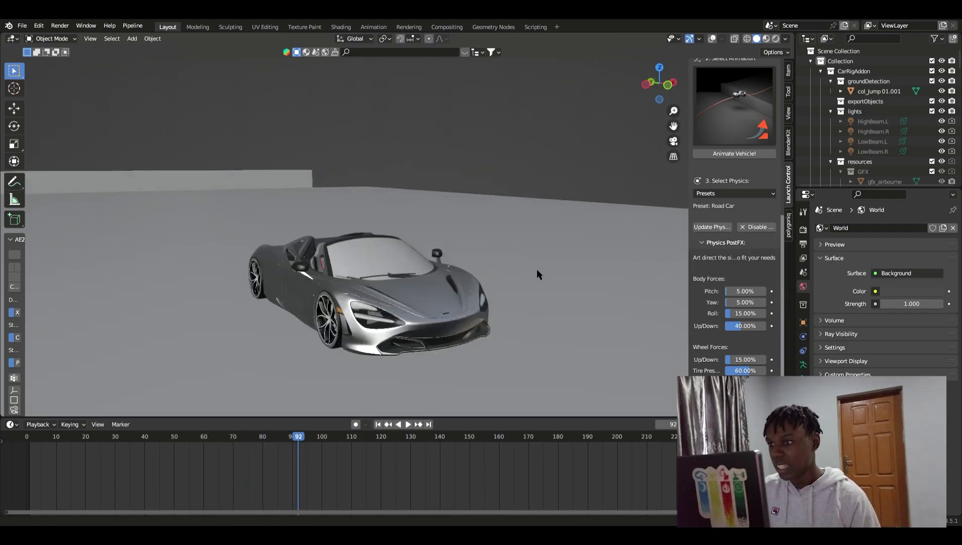
drag(299, 439, 184, 440)
key(space)
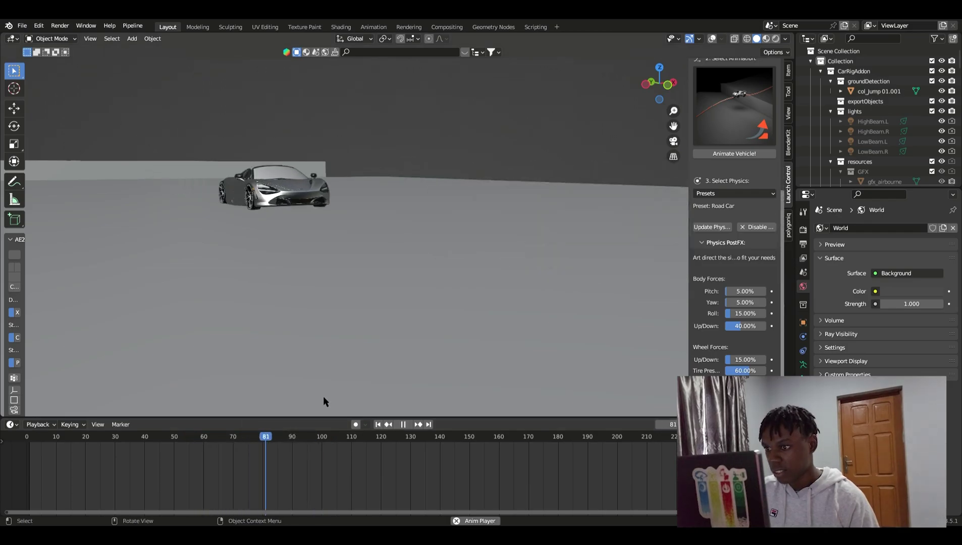
key(space)
middle_drag(590, 246, 526, 217)
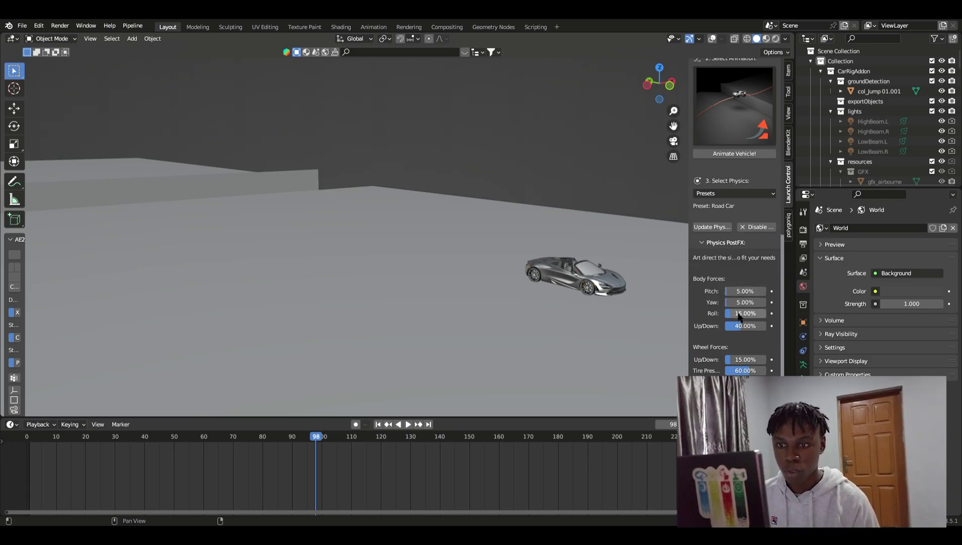
scroll(734, 342, down, 1)
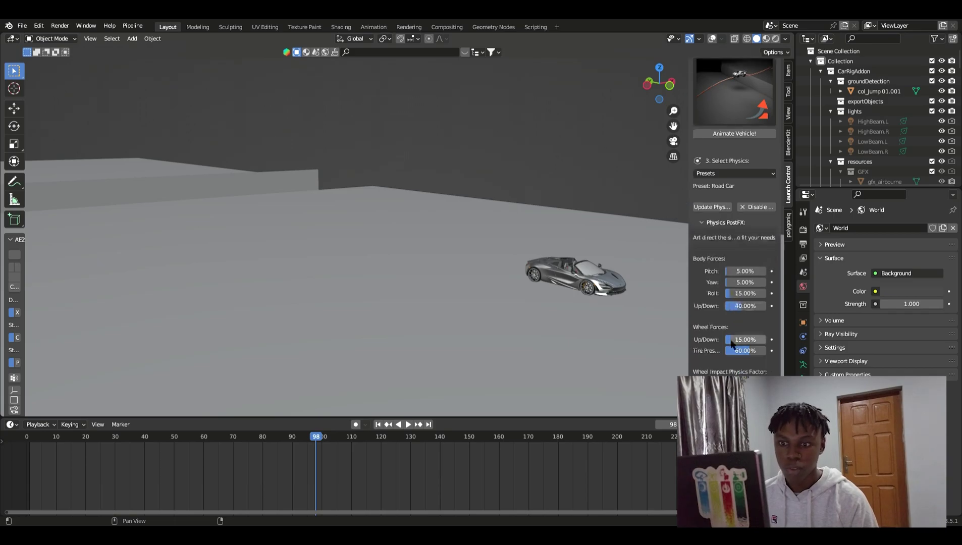
scroll(734, 362, down, 2)
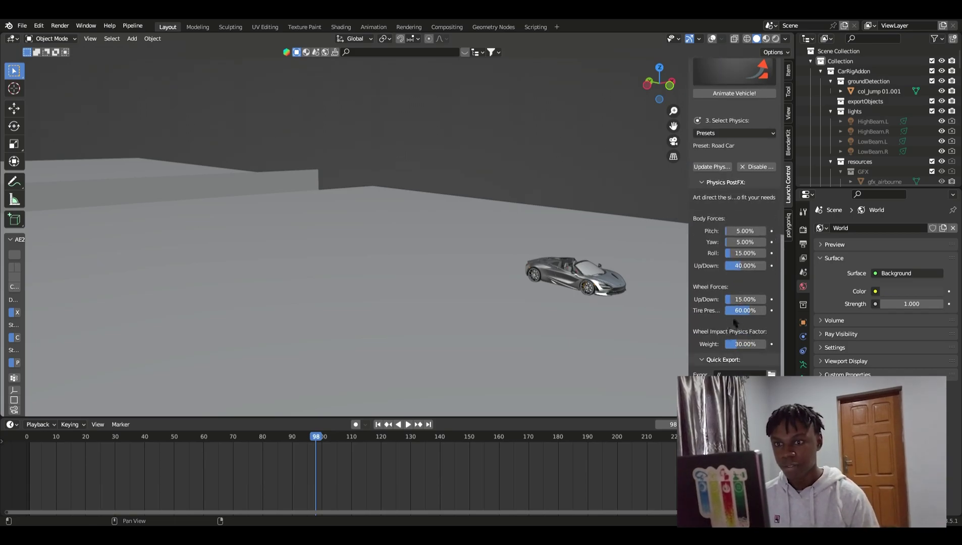
scroll(733, 228, up, 2)
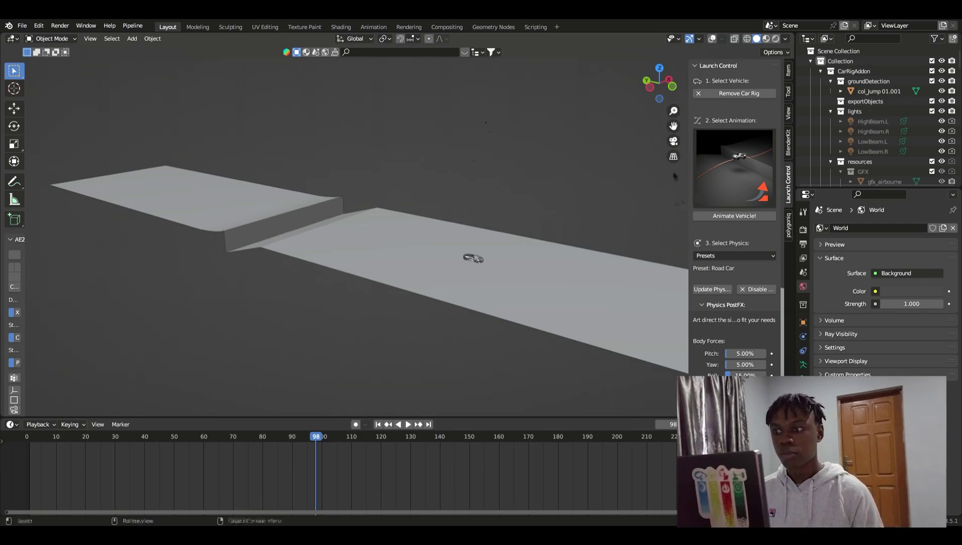
Step: Remove the rig with Remove Car Rig, select the body, and re-enable overlays
scroll(676, 193, up, 2)
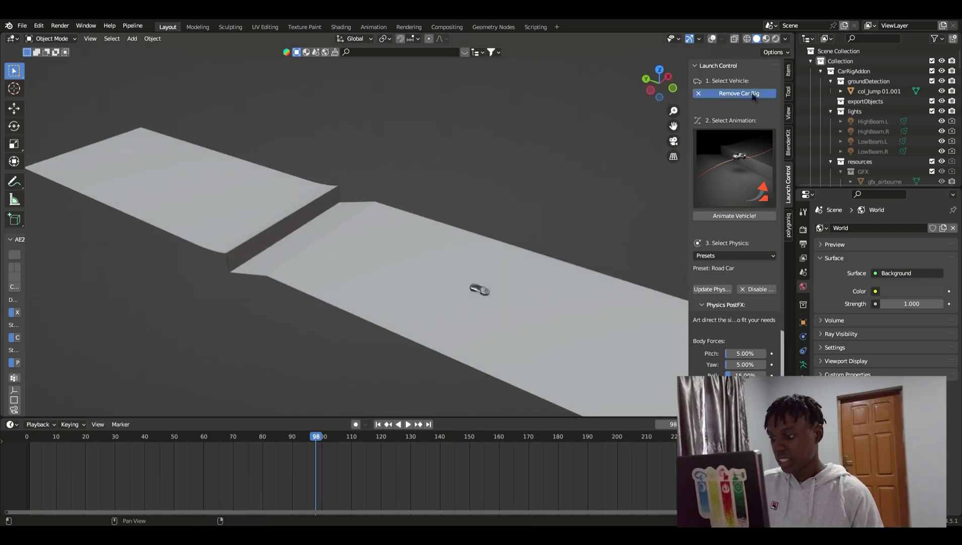
click(754, 95)
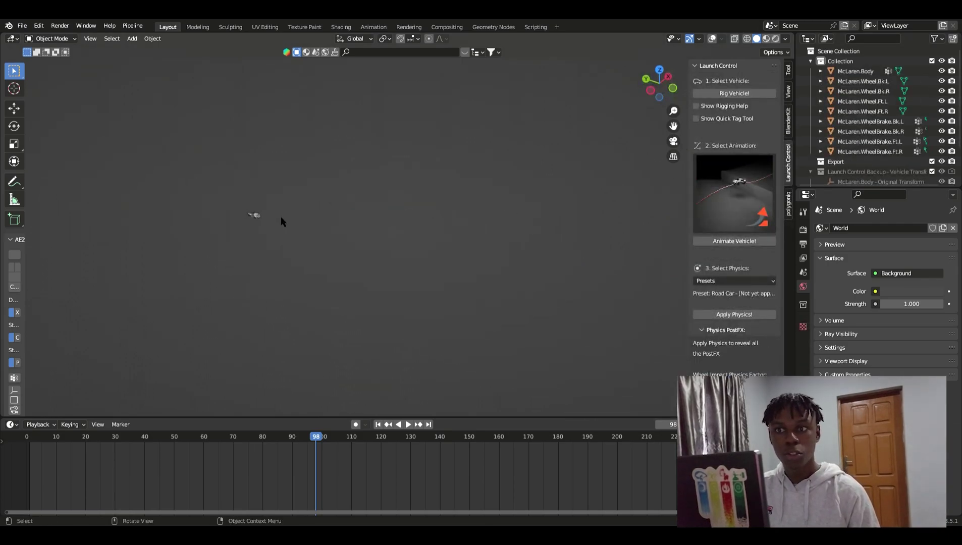
click(256, 217)
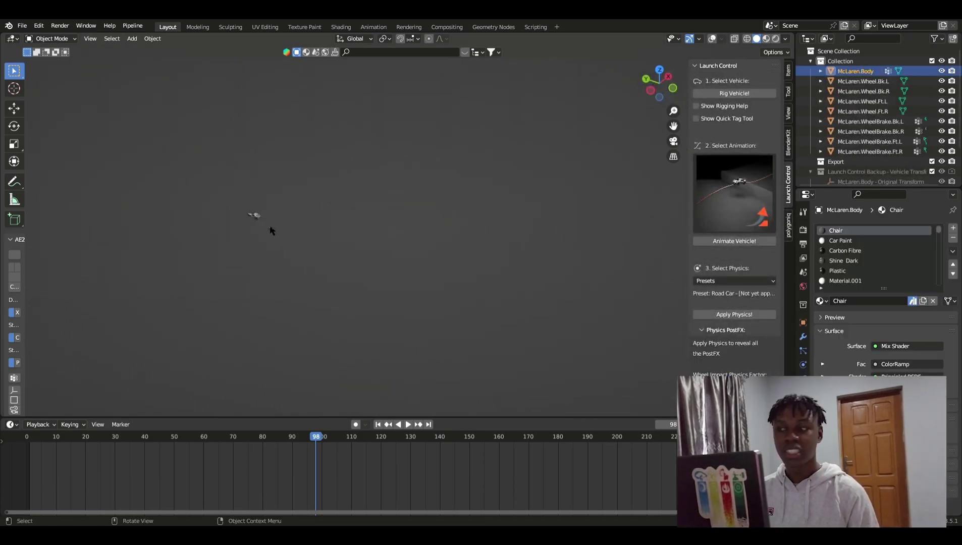
click(712, 39)
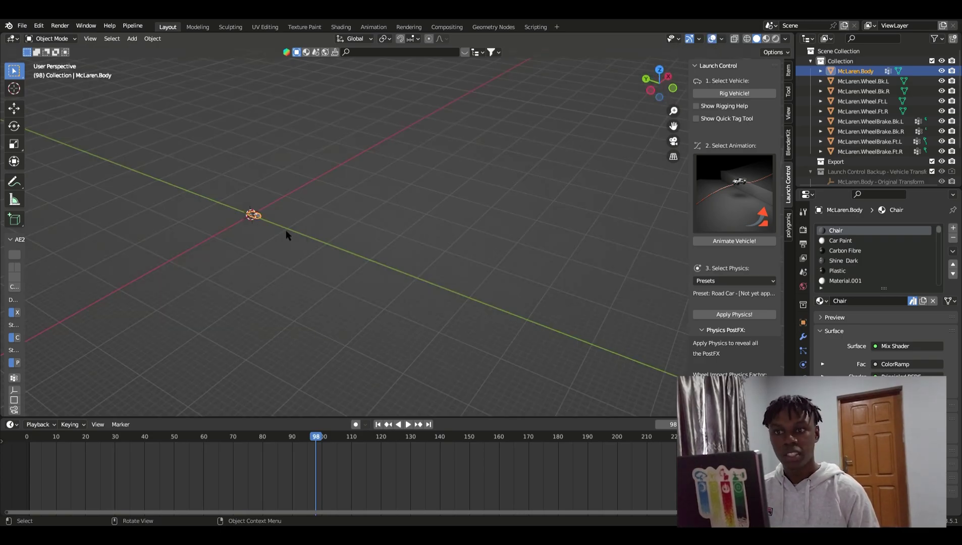
Step: Frame the selected car in the viewport with Numpad period
key(shift+s)
click(335, 265)
key(KP_Decimal)
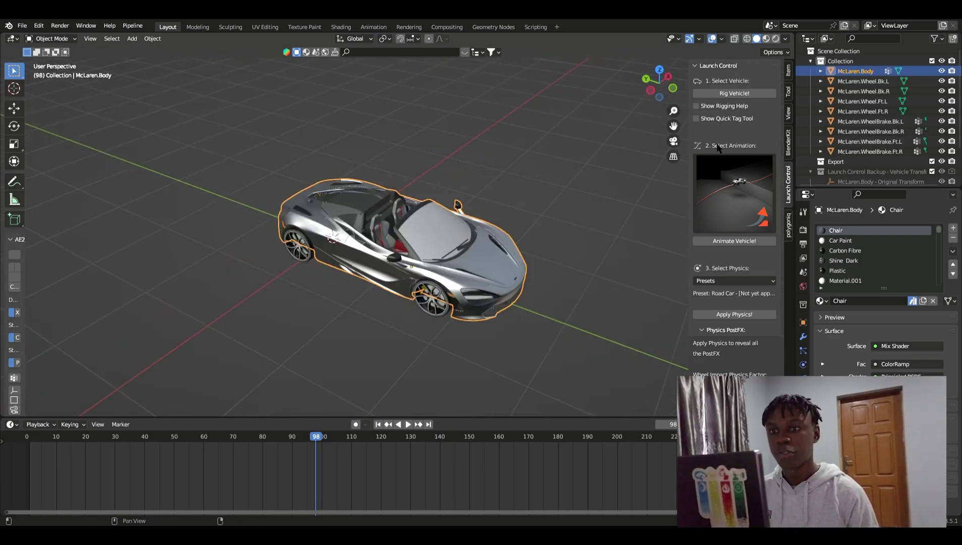
scroll(761, 98, down, 2)
scroll(747, 106, up, 2)
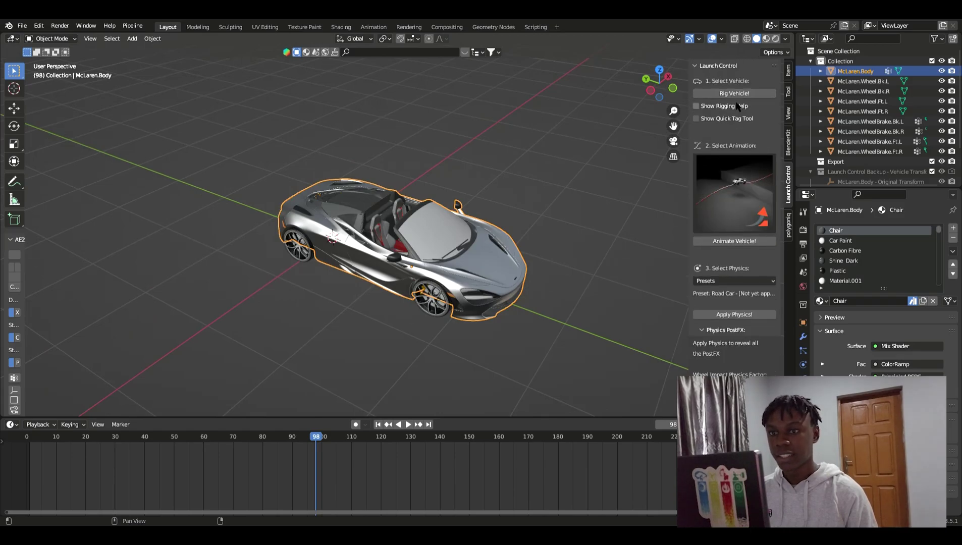
Step: Re-rig the car with Rig Vehicle! and scrub the timeline back
click(724, 96)
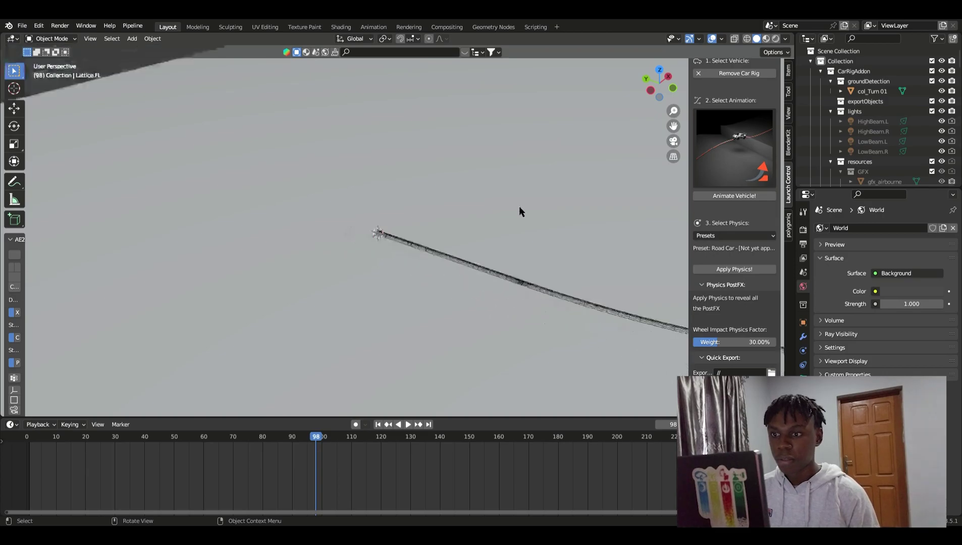
scroll(536, 220, down, 5)
middle_drag(552, 230, 477, 347)
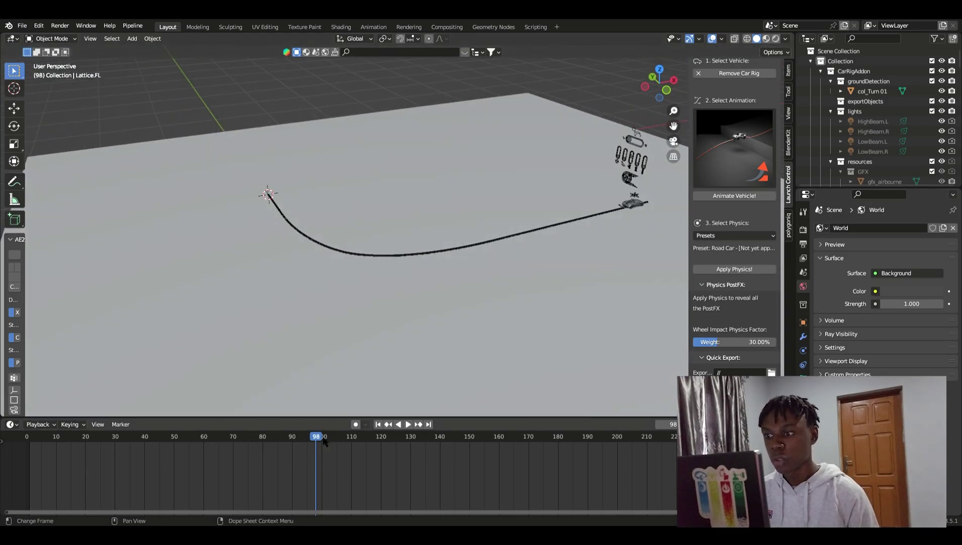
drag(315, 469, 110, 469)
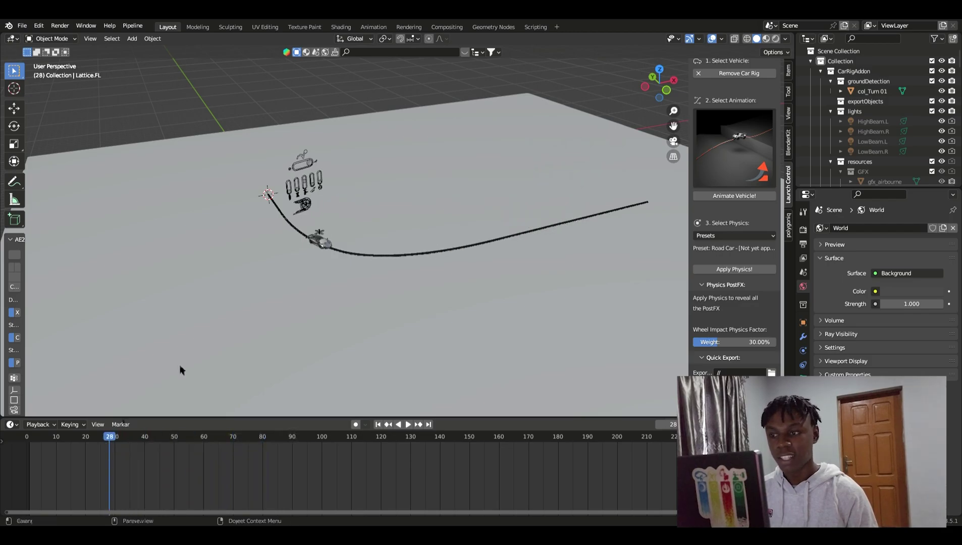
Step: Select the col_Turn 01 ground object, then the DrivingPath curve
click(370, 253)
scroll(377, 258, up, 2)
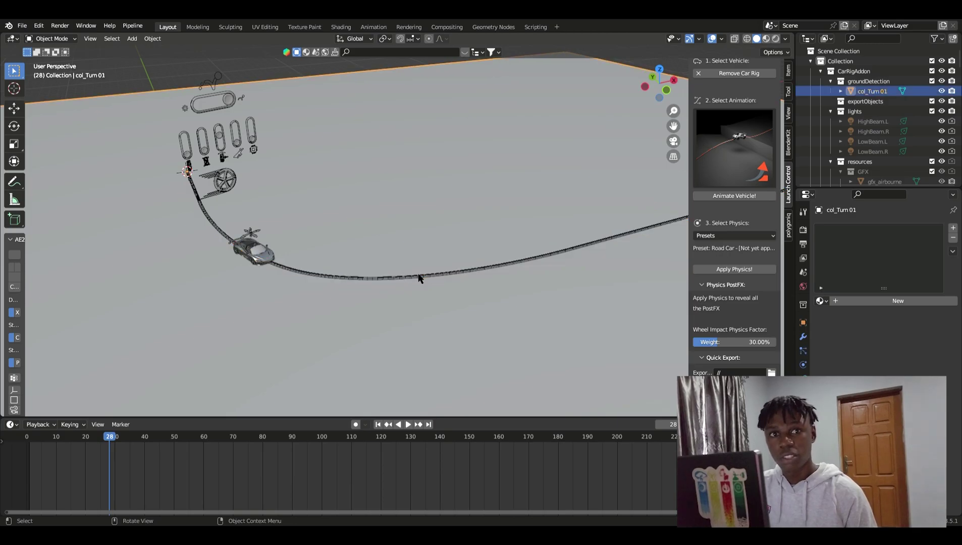
click(438, 277)
scroll(472, 253, up, 3)
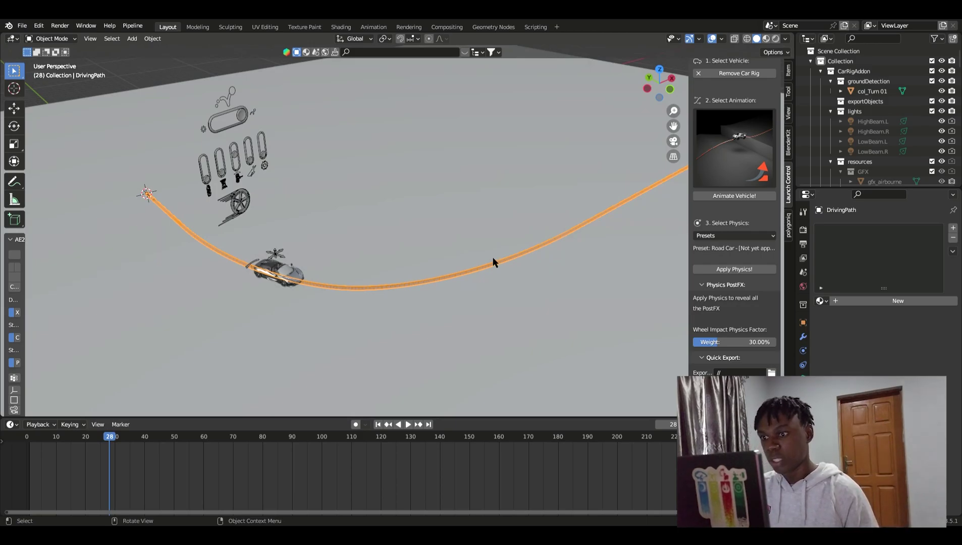
Step: In Edit Mode top view, move the DrivingPath's end point lower and further left
key(Tab)
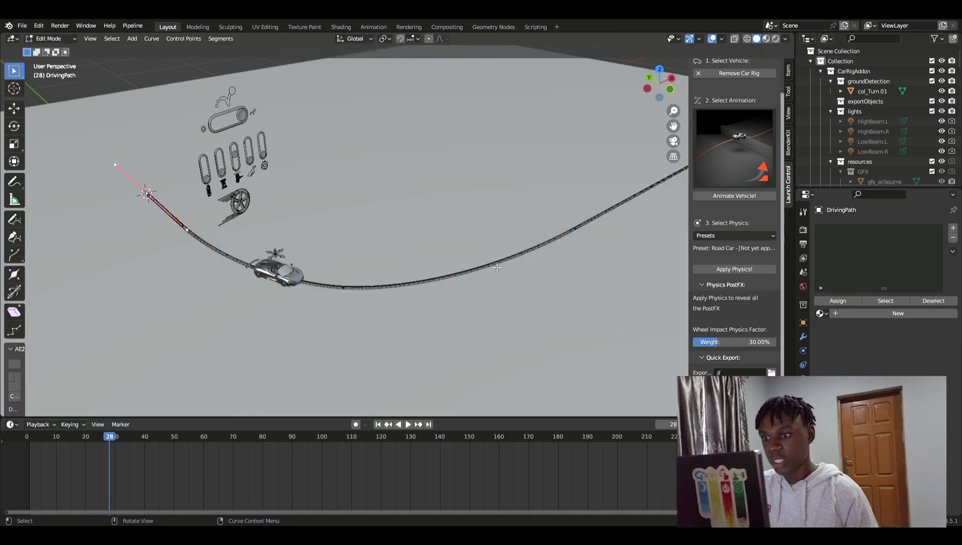
scroll(506, 260, down, 2)
key(KP_7)
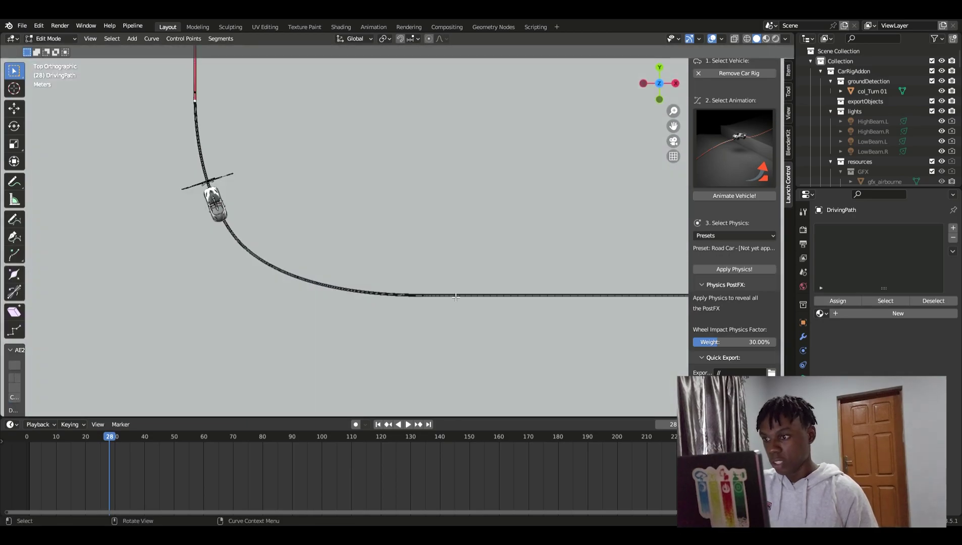
scroll(456, 298, down, 2)
click(552, 279)
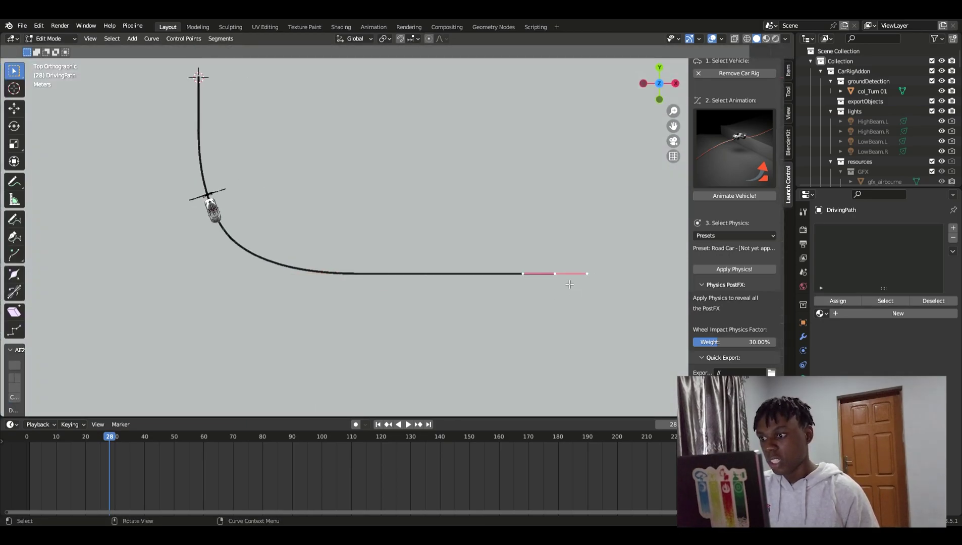
key(g)
click(476, 342)
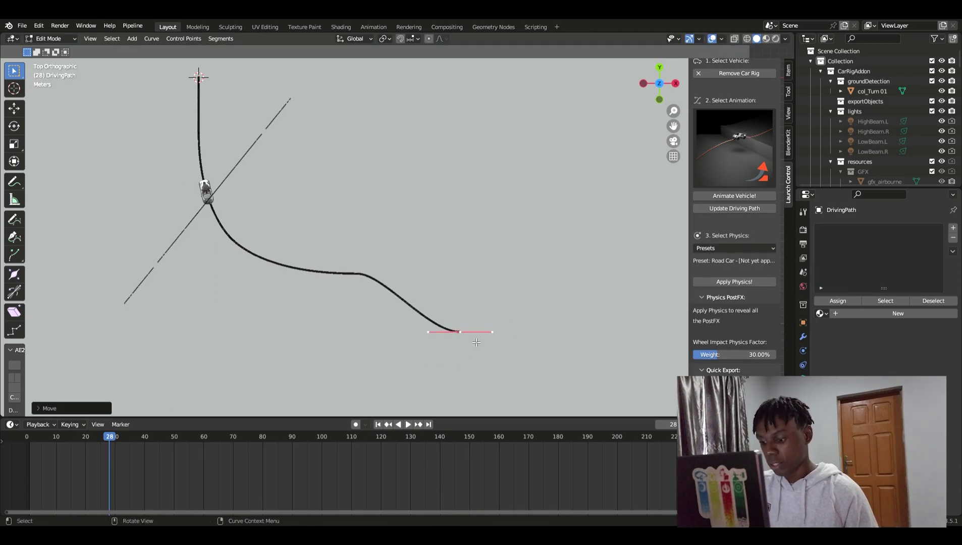
Step: Drag the control point just past the car up and right to reshape that bend
click(477, 342)
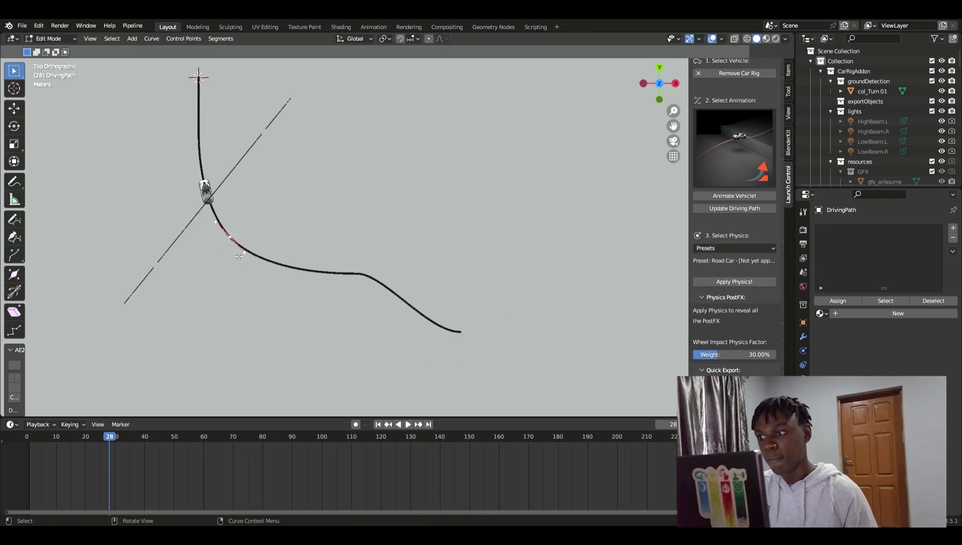
key(g)
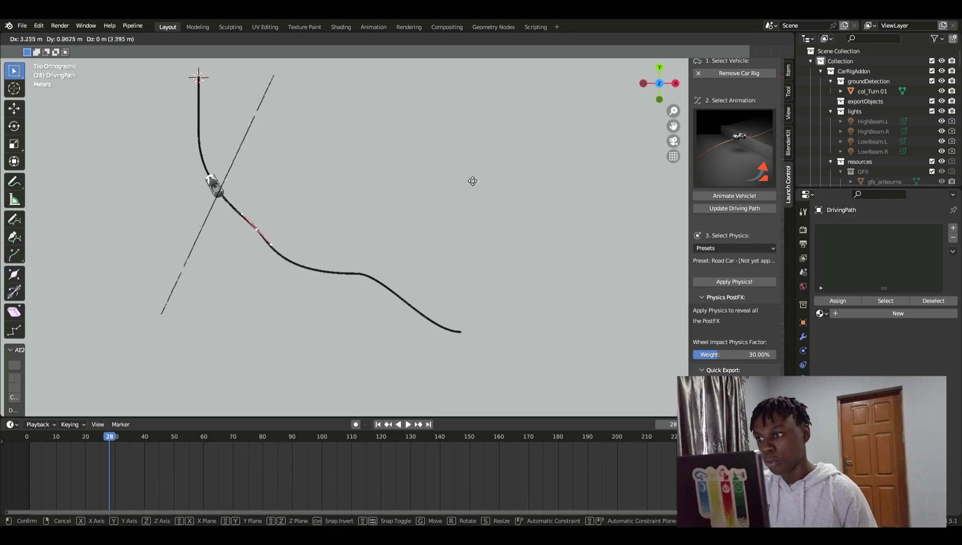
click(328, 242)
key(g)
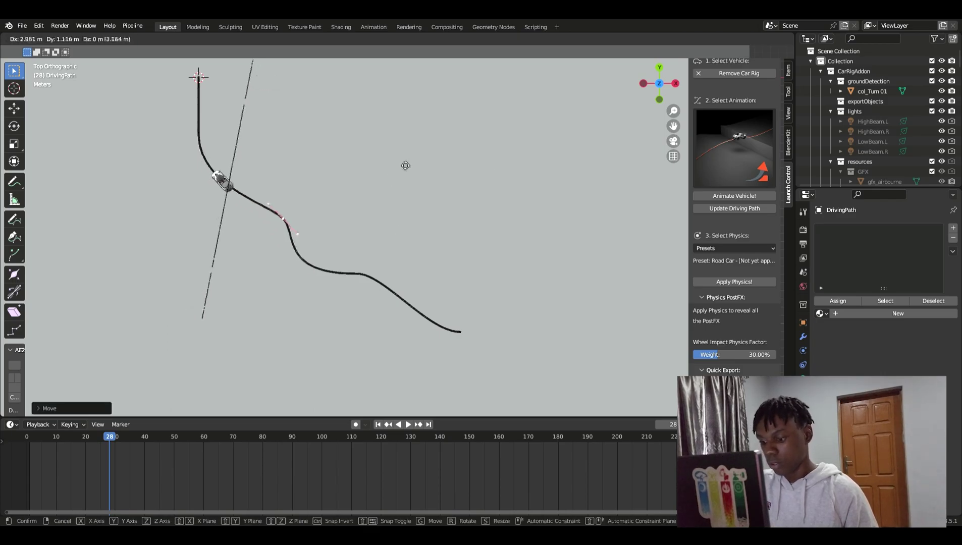
click(222, 162)
click(194, 166)
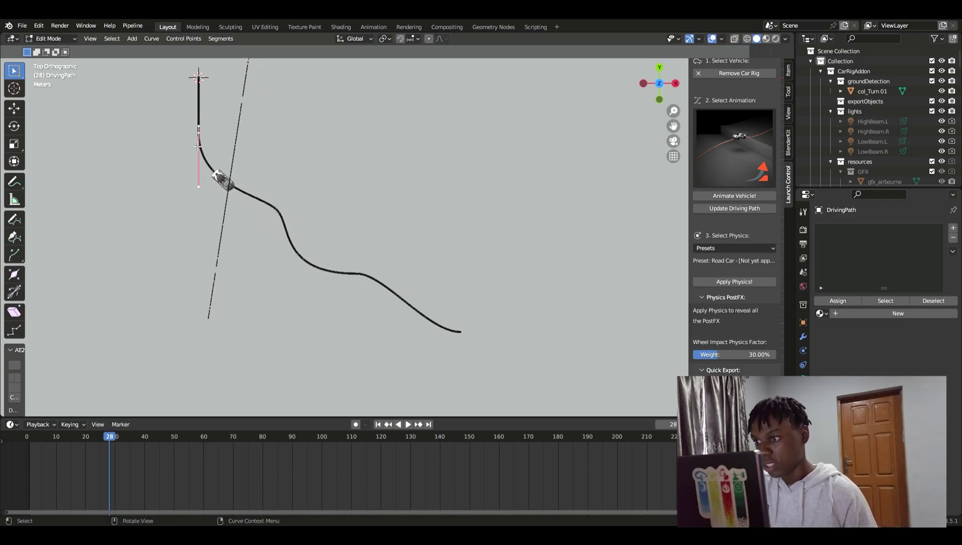
Step: Reposition the curve handles at the path's start near the car
key(g)
click(214, 193)
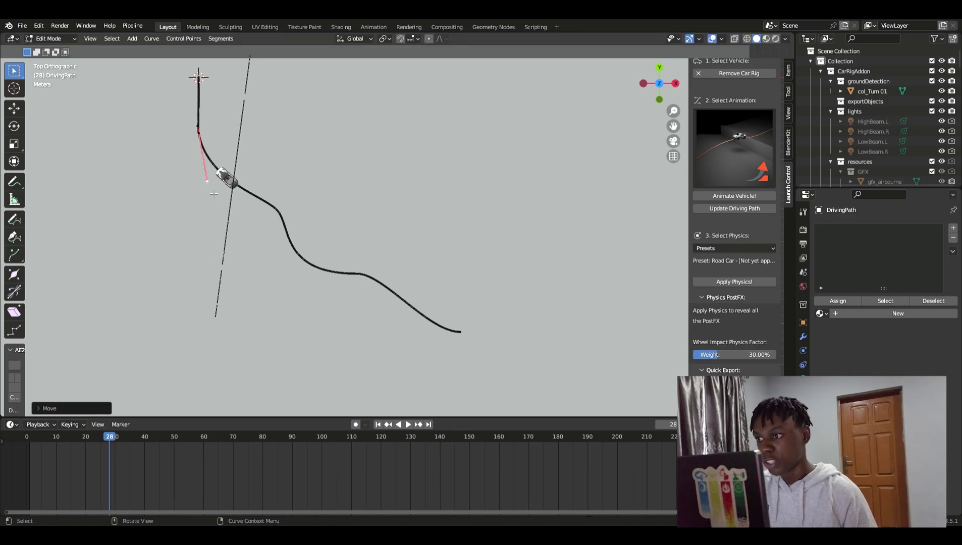
click(206, 180)
key(g)
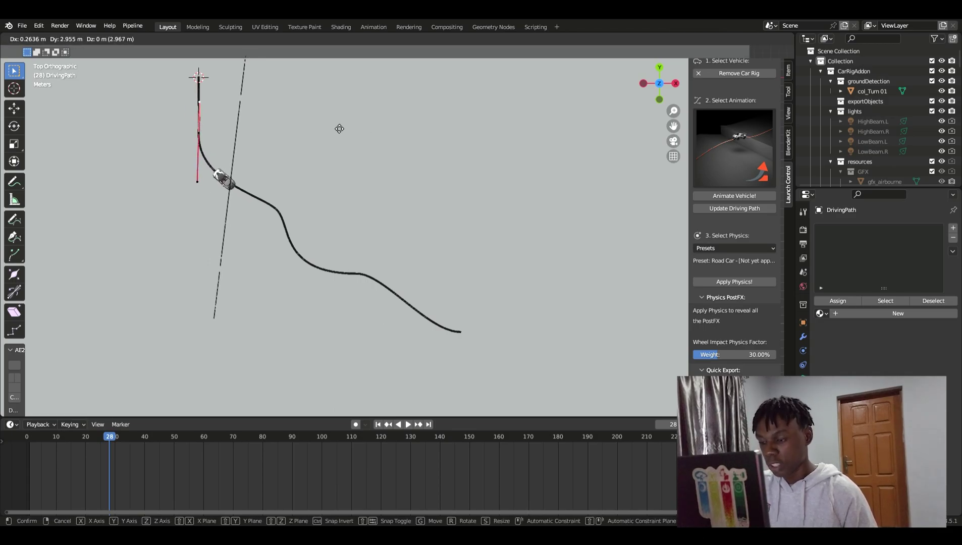
click(320, 76)
Step: Move the middle bend's control point up and right
click(283, 217)
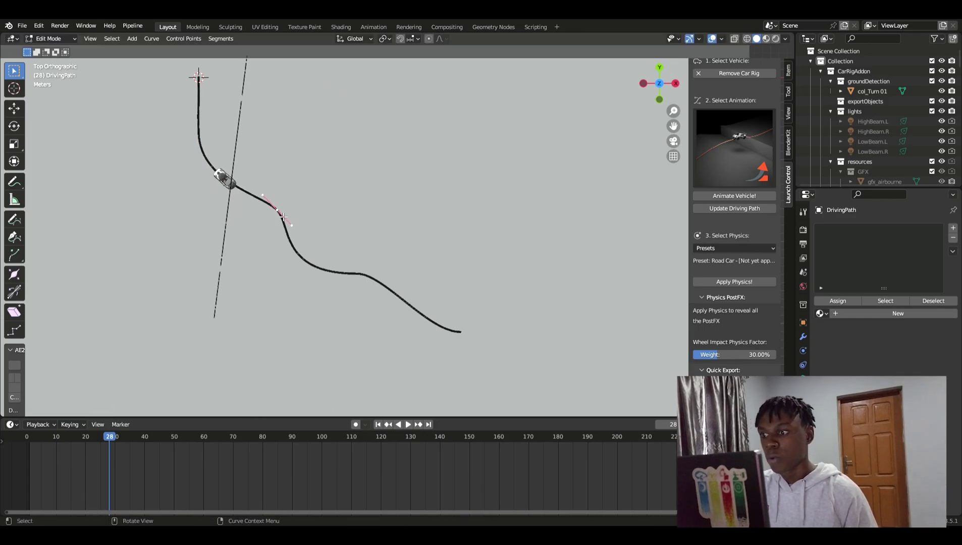
key(g)
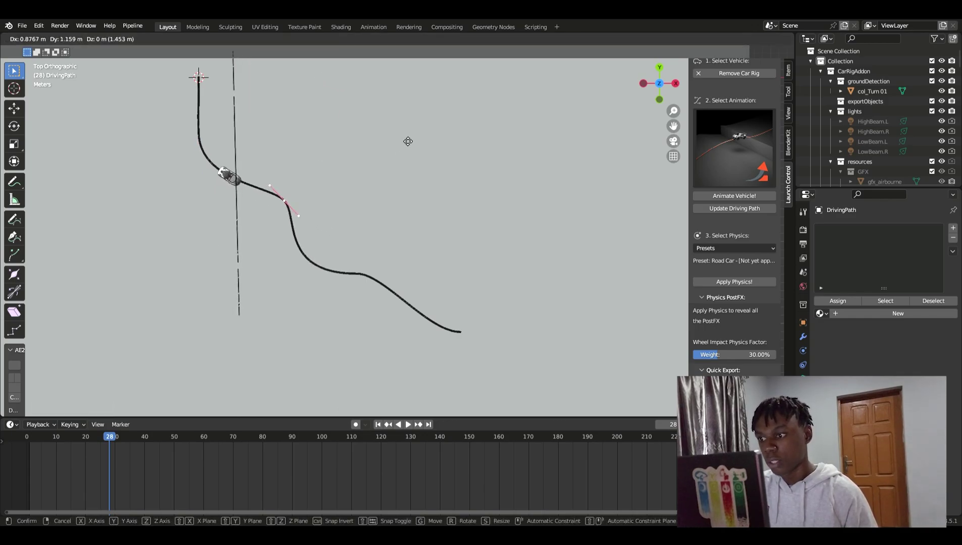
click(414, 137)
click(308, 265)
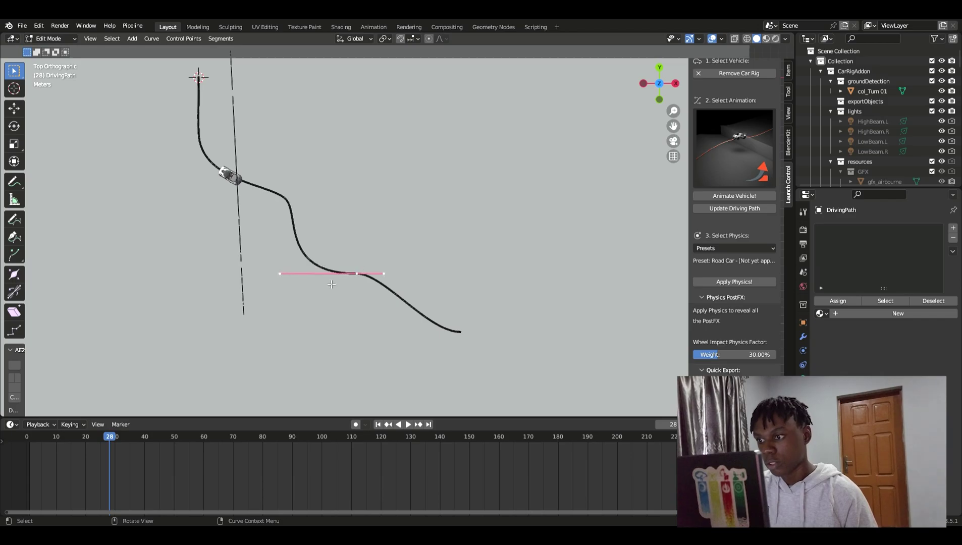
Step: Tilt the lower bend's handle pair using its left handle, then select its right handle
click(289, 275)
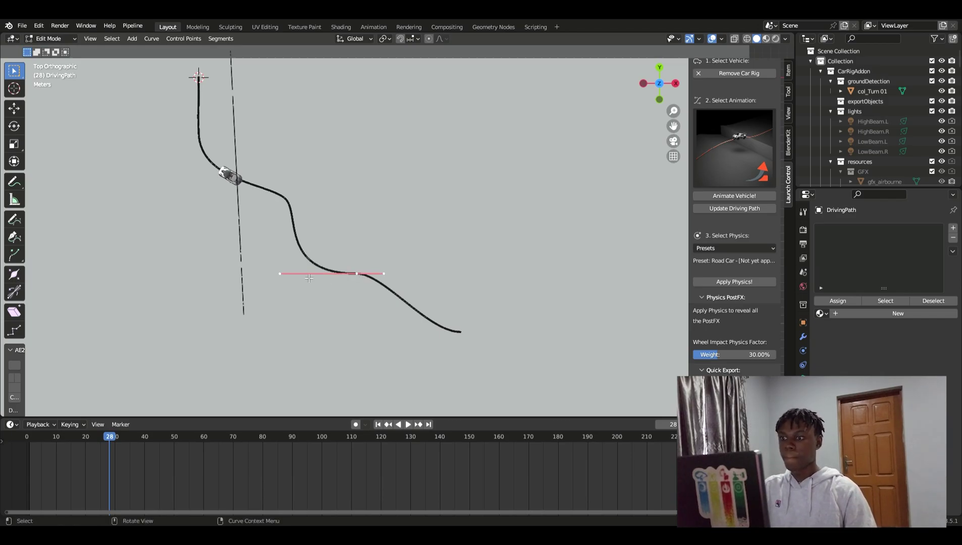
key(g)
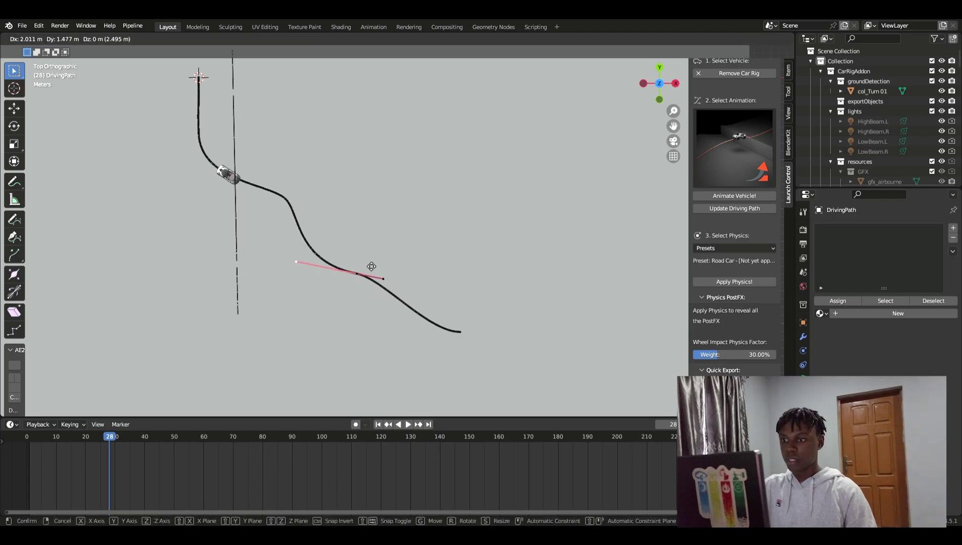
click(363, 267)
click(384, 279)
Step: Reposition the lower bend's right handle and return to Object Mode
key(g)
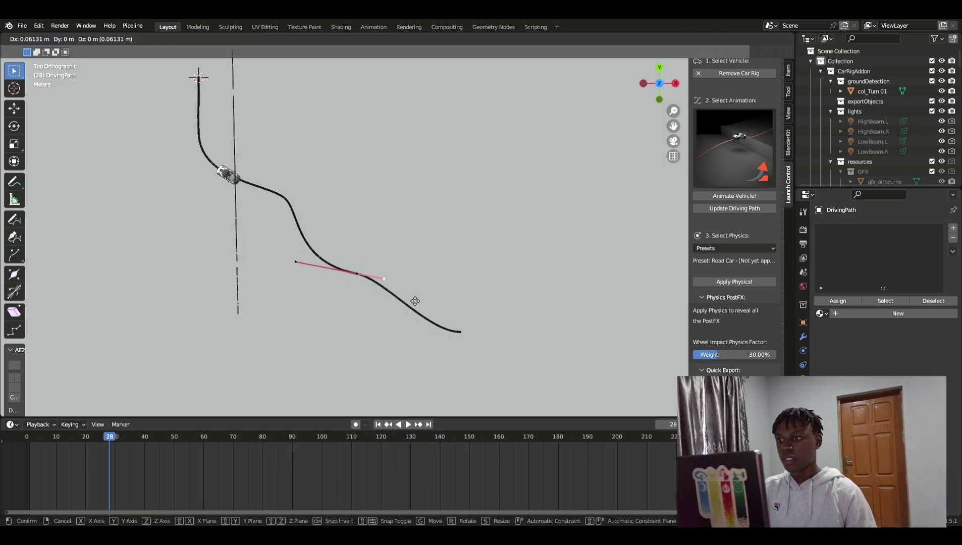
click(50, 332)
middle_drag(607, 281, 466, 236)
key(Tab)
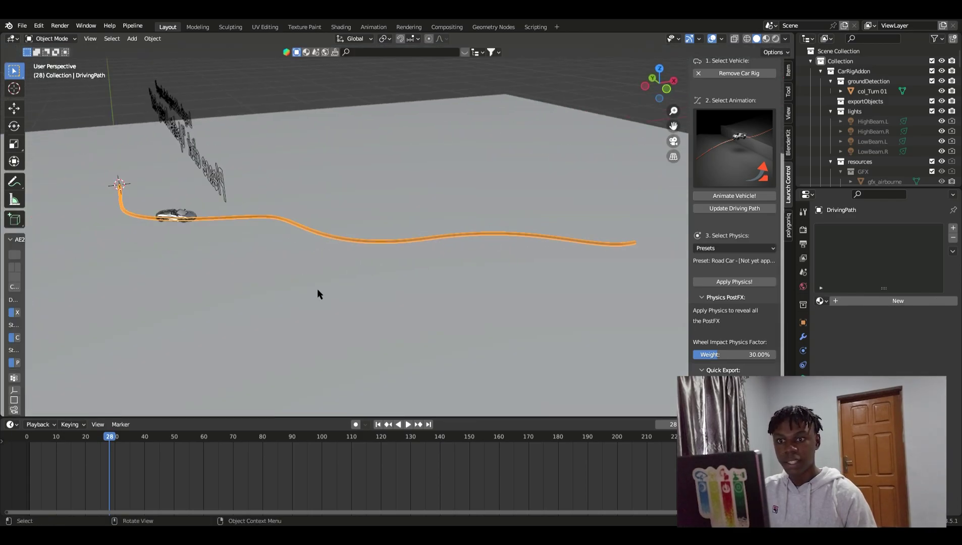
Step: Rewind to frame 12 and play the car along the reshaped path, stopping at frame 143
drag(110, 444, 62, 444)
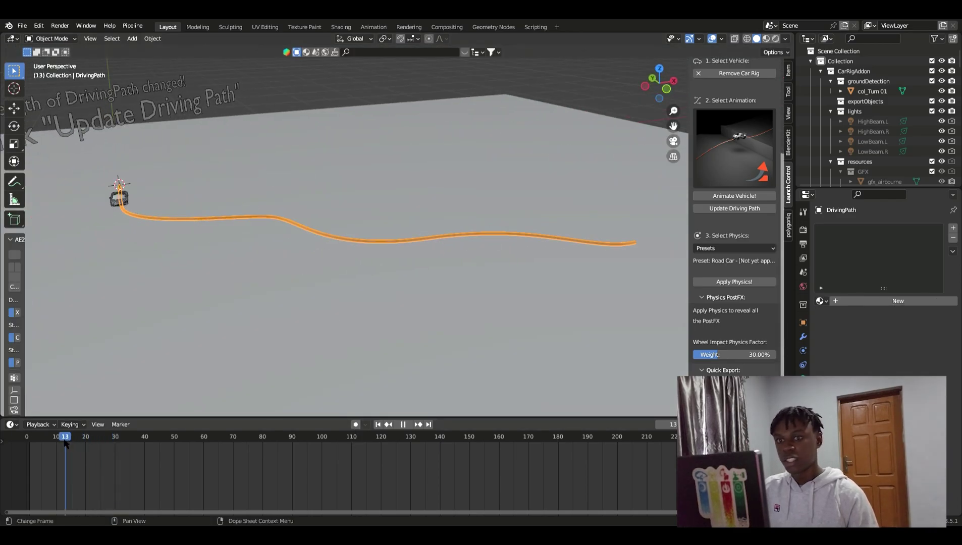
middle_drag(630, 214, 267, 248)
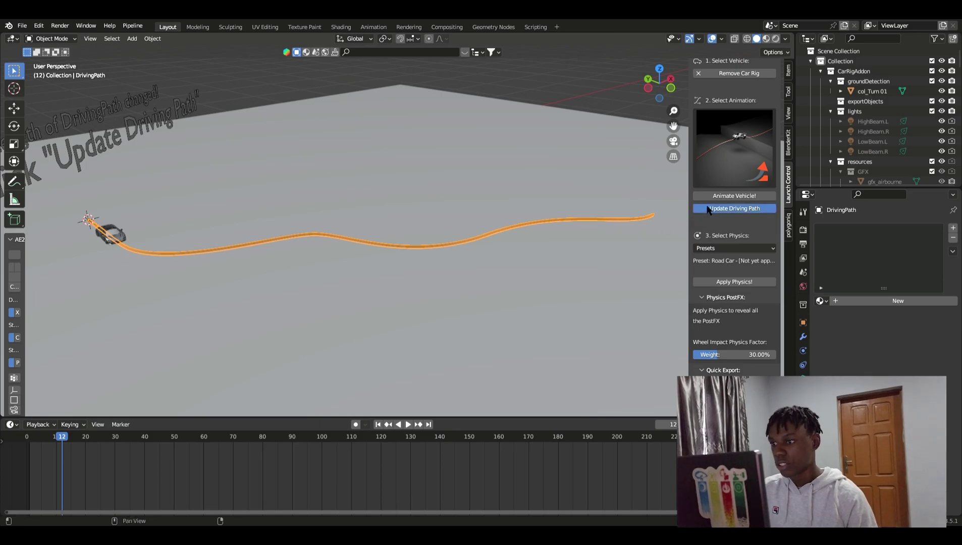
middle_drag(536, 220, 399, 194)
key(space)
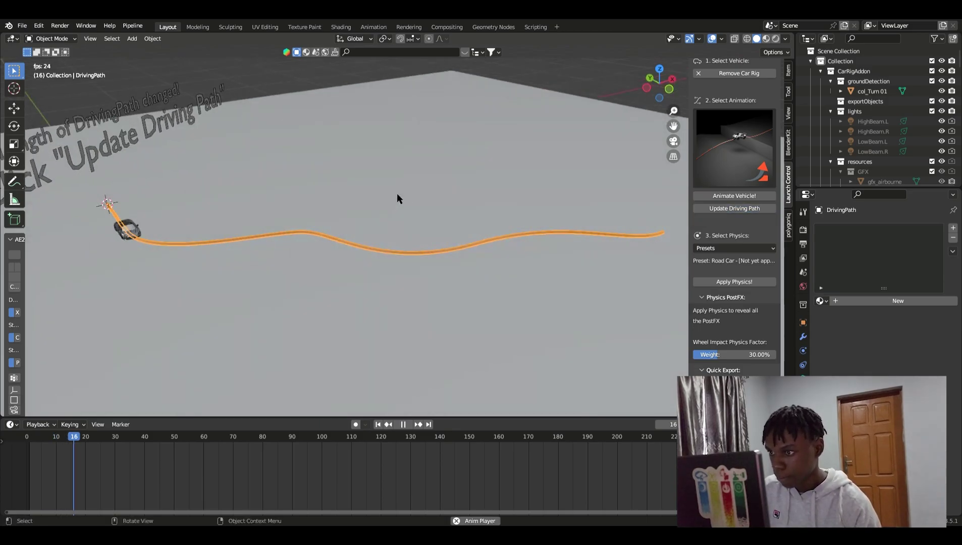
middle_drag(421, 259, 442, 217)
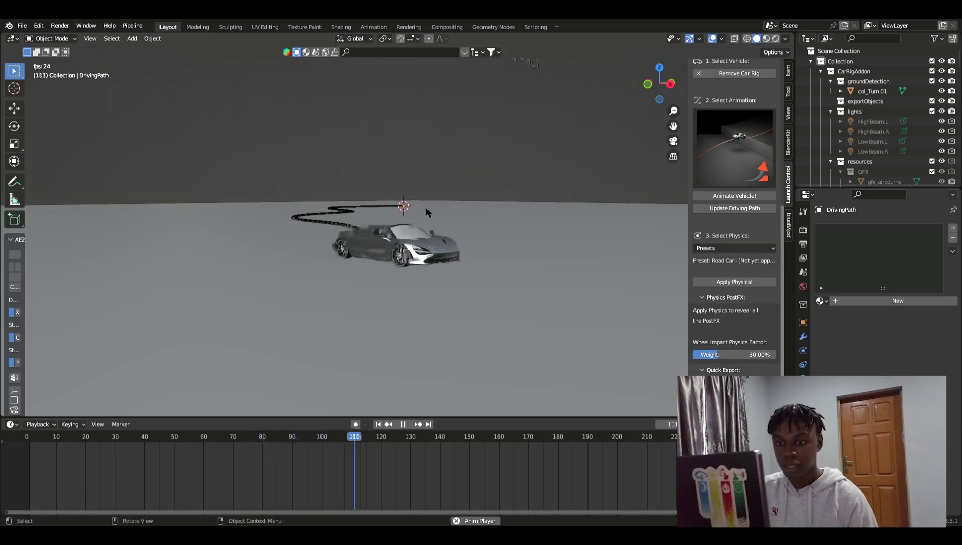
key(space)
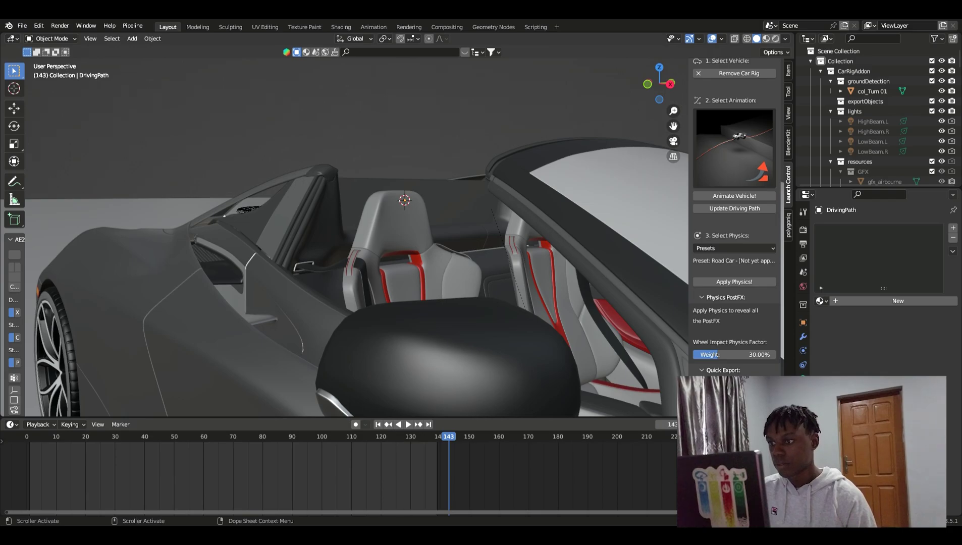
Step: Play the animation from the first frame, then stop it
click(377, 425)
click(408, 425)
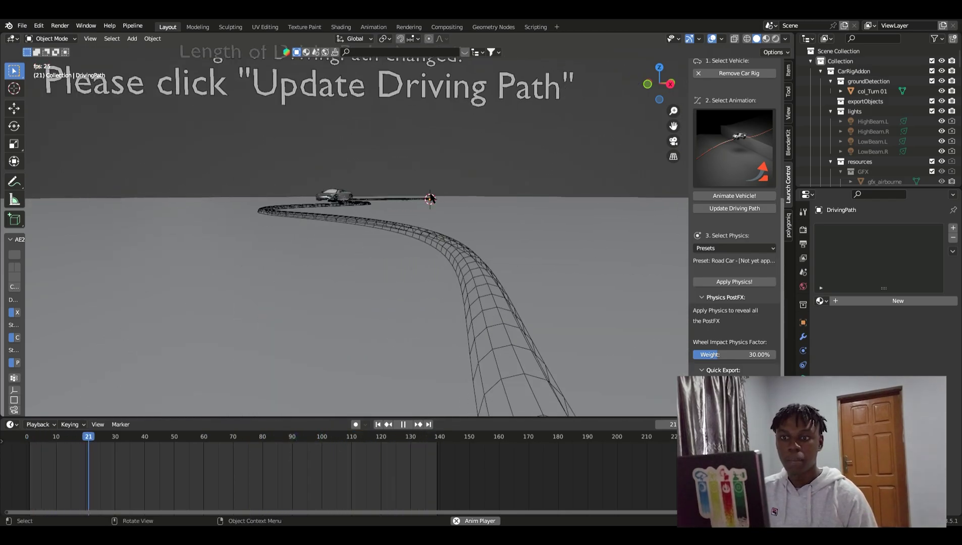
key(space)
Step: From frame 1, use Apply Physics! for Road Car physics and play the drive
click(377, 425)
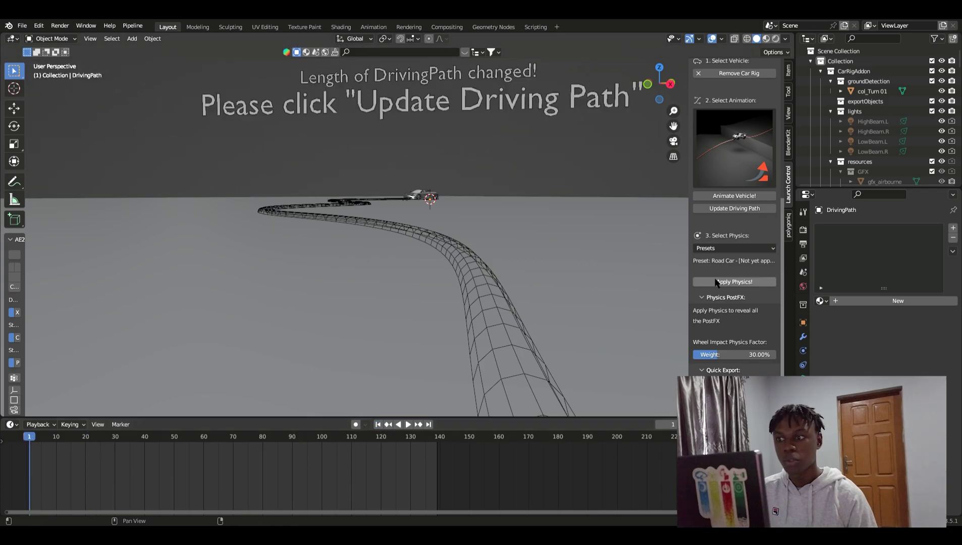
click(747, 282)
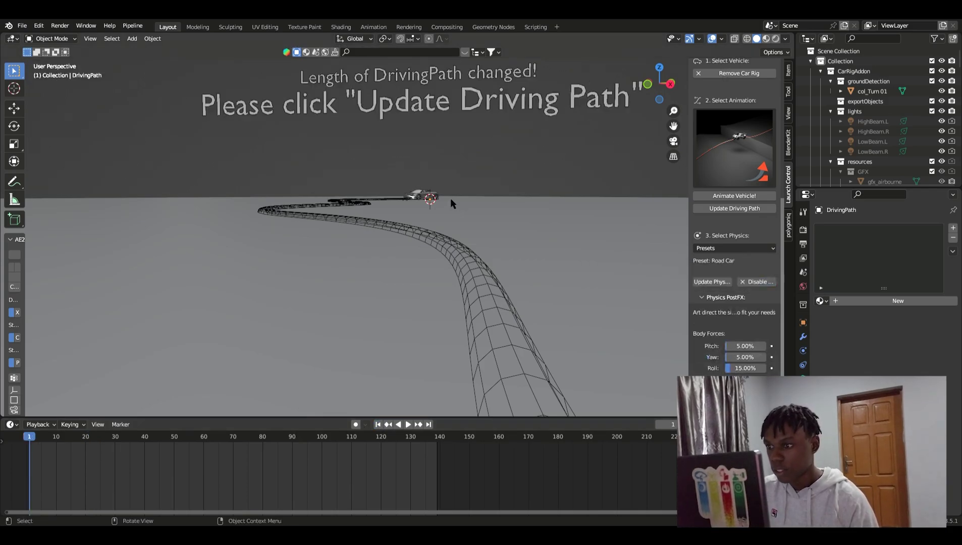
key(space)
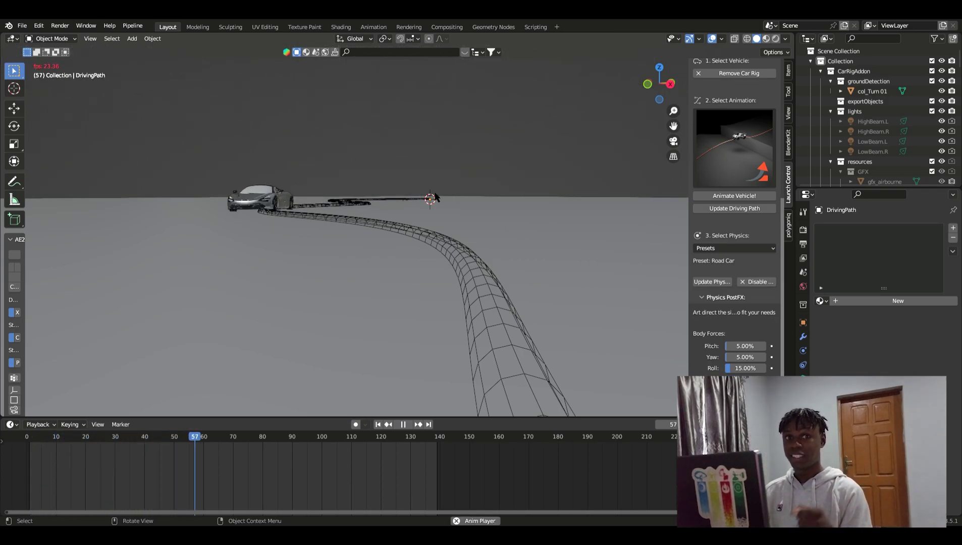
Step: Stop at frame 91, then zoom out and orbit to view the full wavy DrivingPath
key(space)
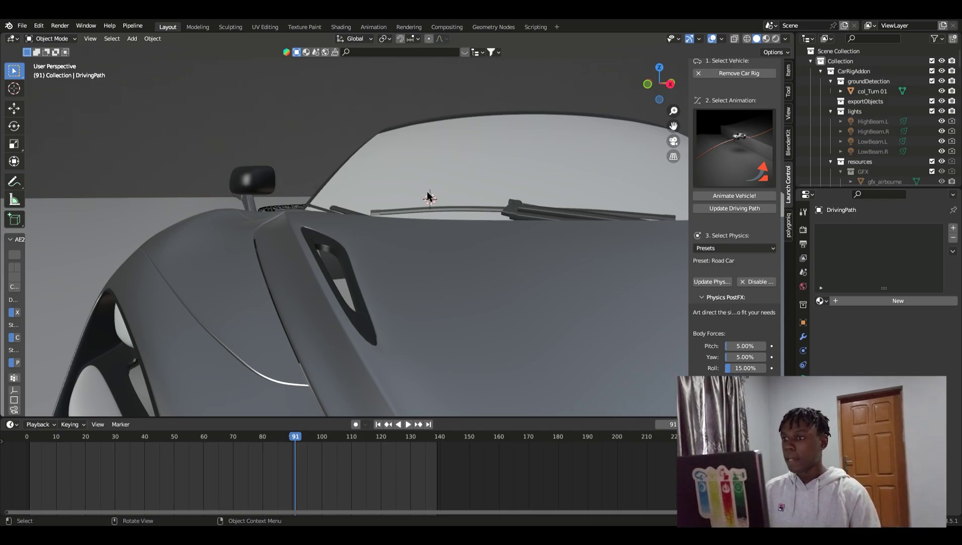
scroll(251, 277, down, 6)
middle_drag(251, 276, 391, 254)
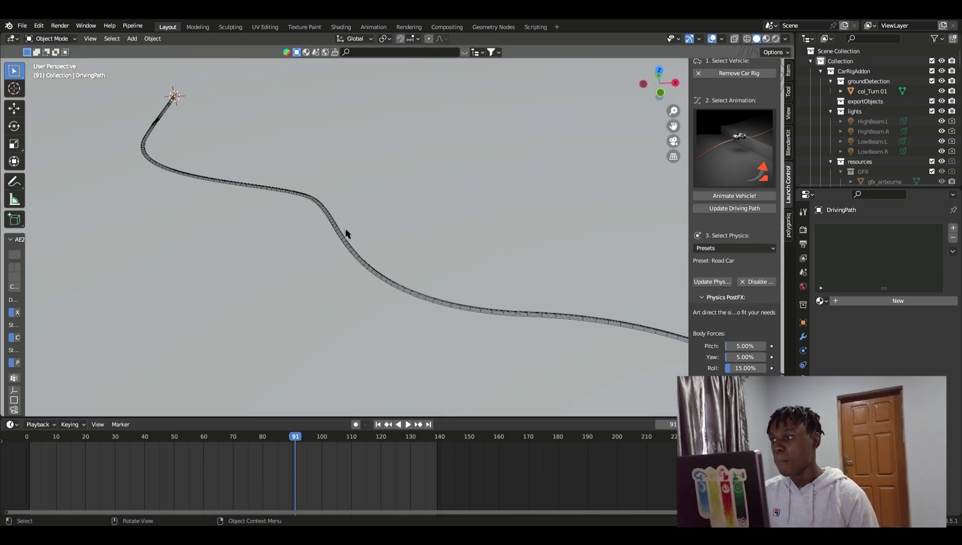
middle_drag(345, 233, 416, 271)
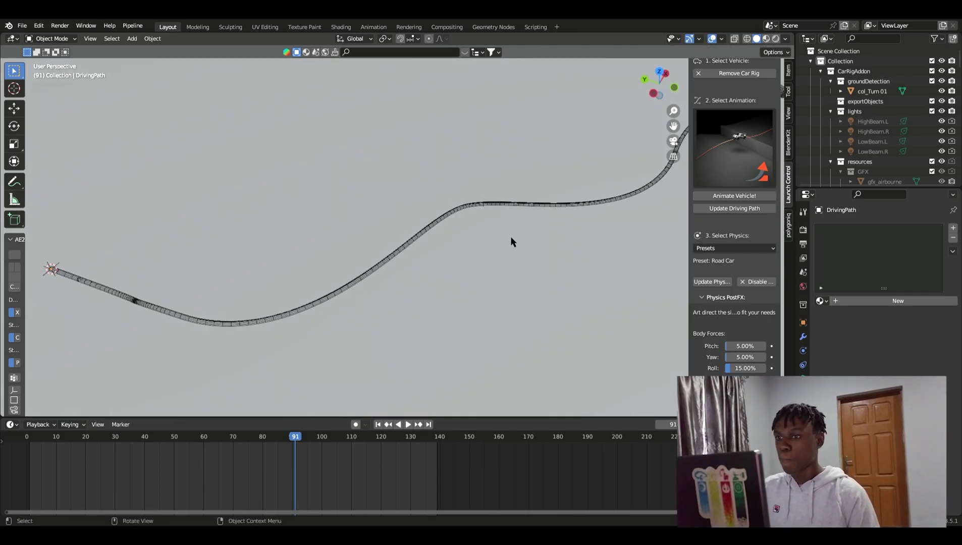
middle_drag(671, 242, 528, 267)
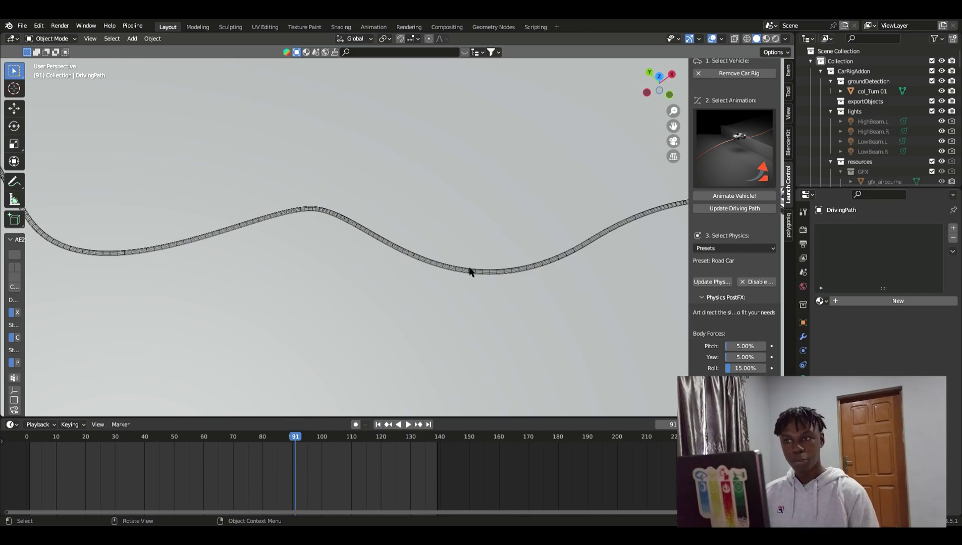
middle_drag(470, 271, 517, 311)
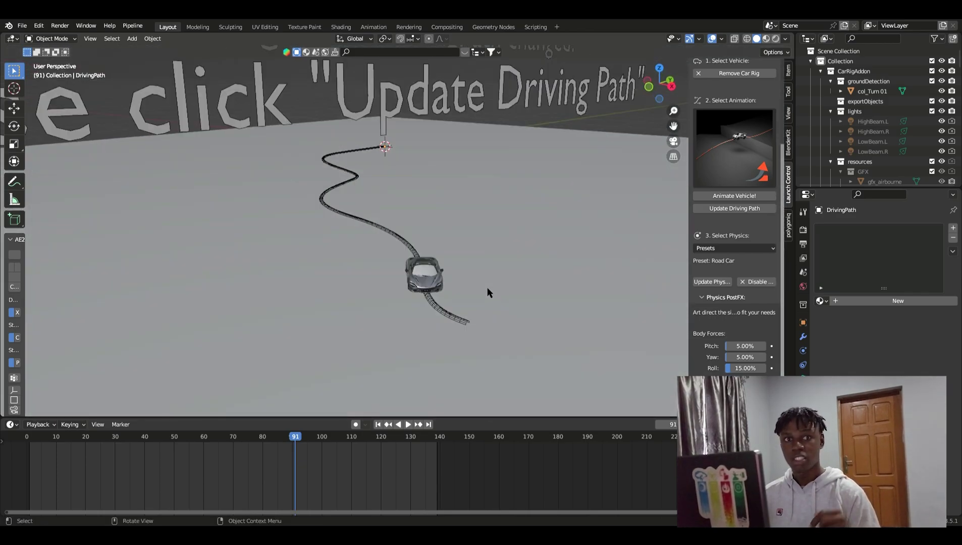